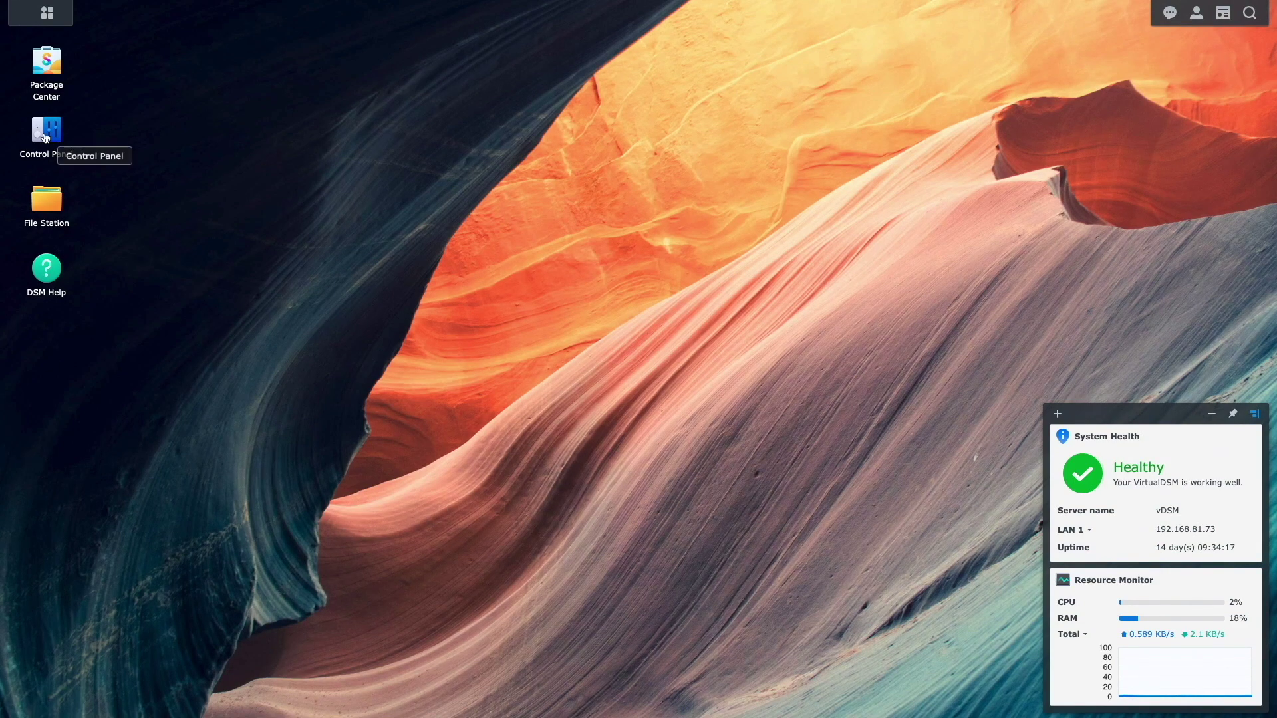
Step: Start a new DDNS entry in Control Panel's External Access with Synology as provider
{"action": "left_click", "coordinate": [47, 135]}
{"action": "left_click", "coordinate": [294, 307]}
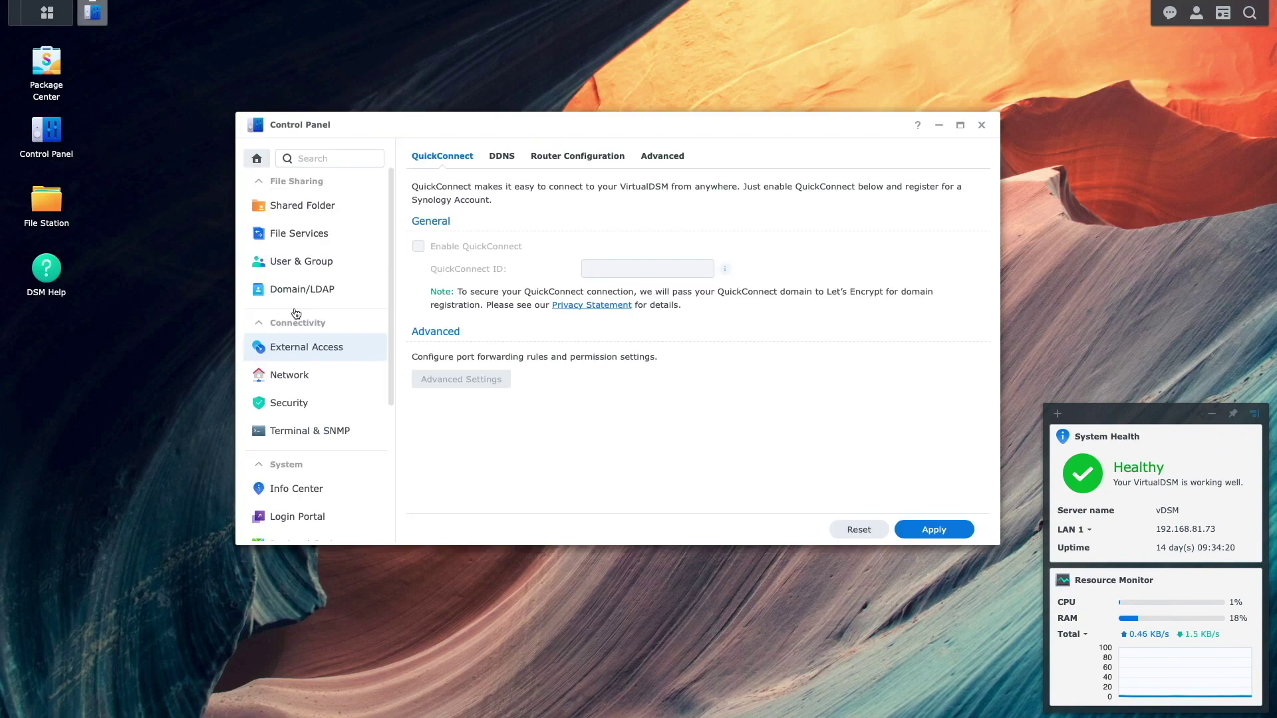
{"action": "left_click", "coordinate": [501, 157]}
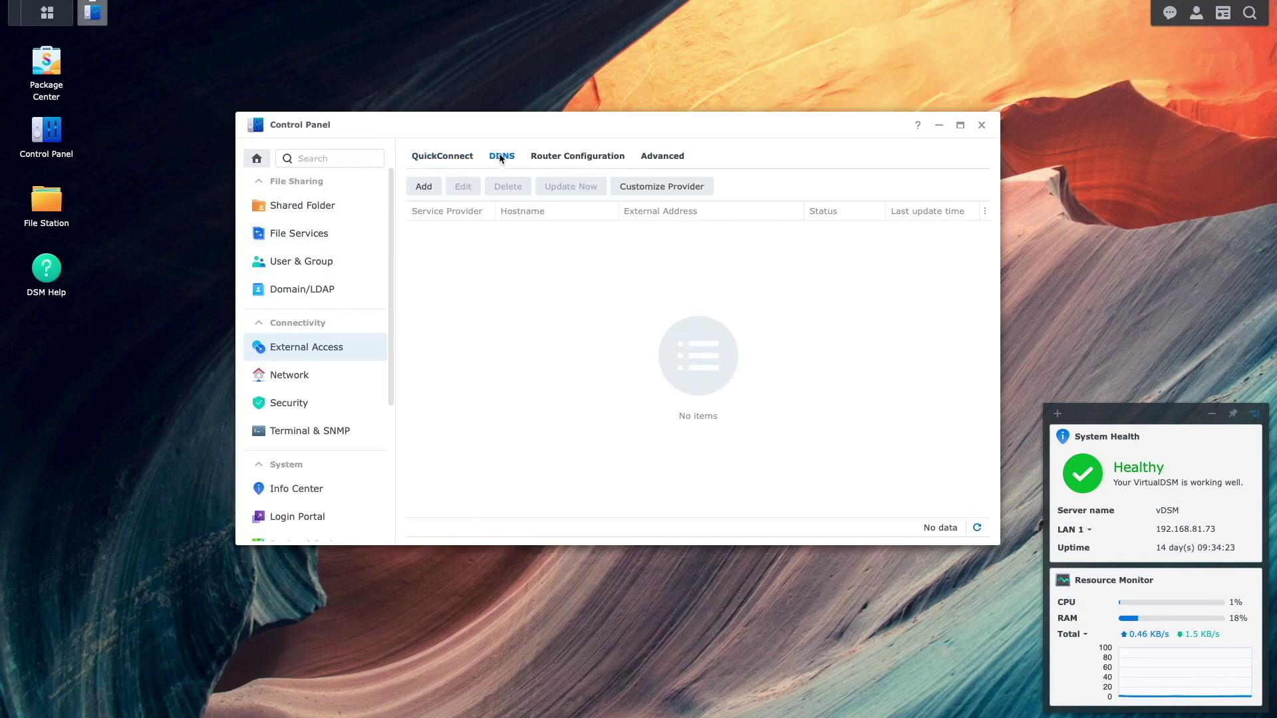
{"action": "left_click", "coordinate": [429, 187]}
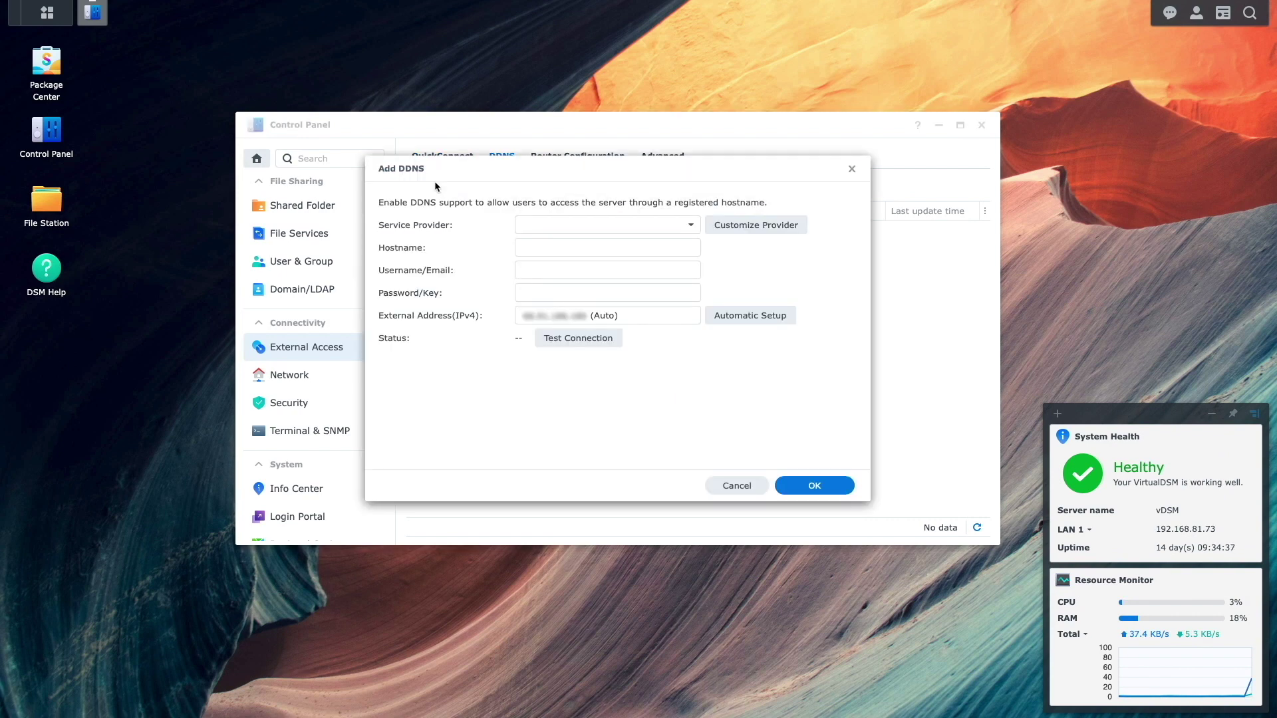
{"action": "left_click", "coordinate": [689, 227]}
{"action": "left_click", "coordinate": [624, 251]}
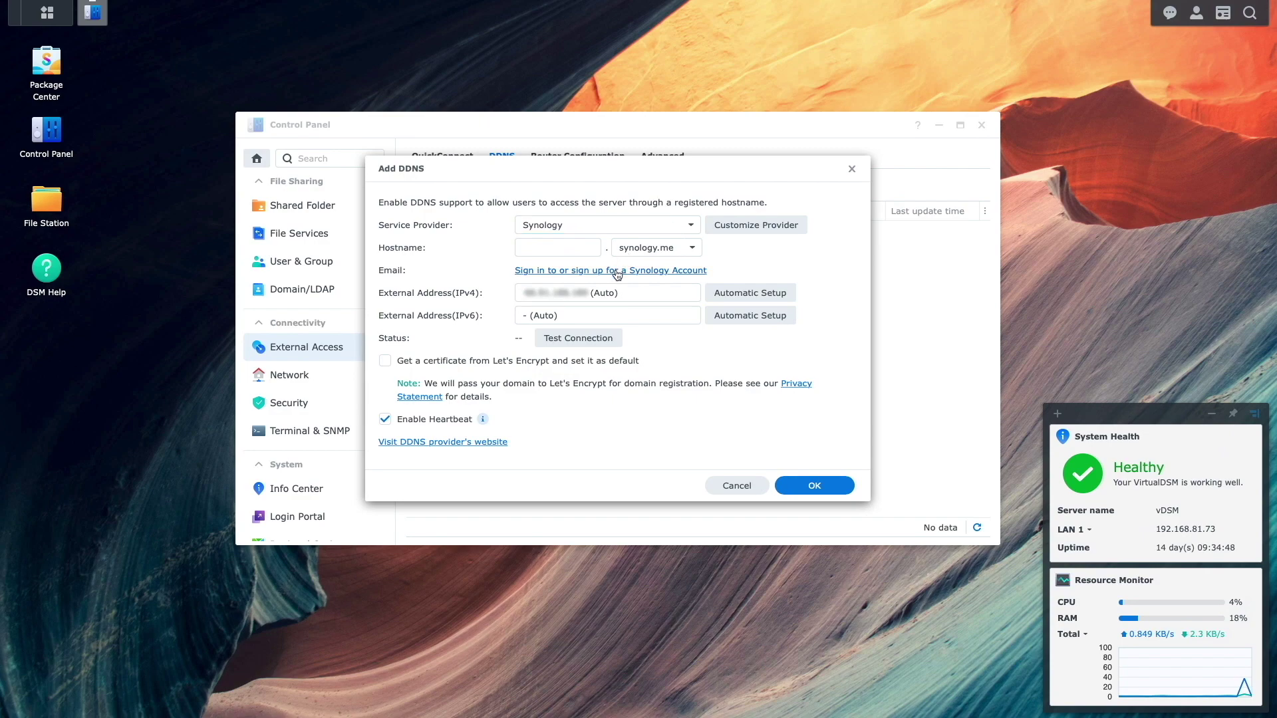
Step: Sign in, set hostname daloha-file-request with a Let's Encrypt certificate, test, and save
{"action": "left_click", "coordinate": [616, 272]}
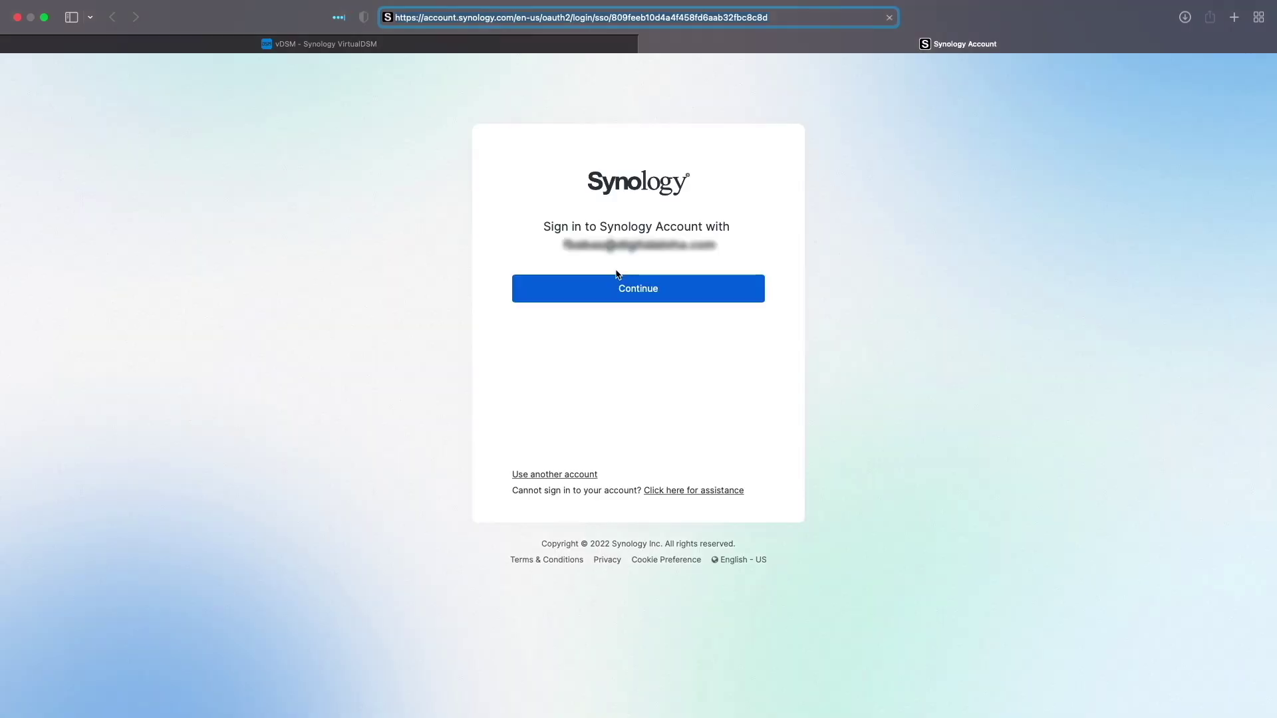
{"action": "left_click", "coordinate": [626, 288]}
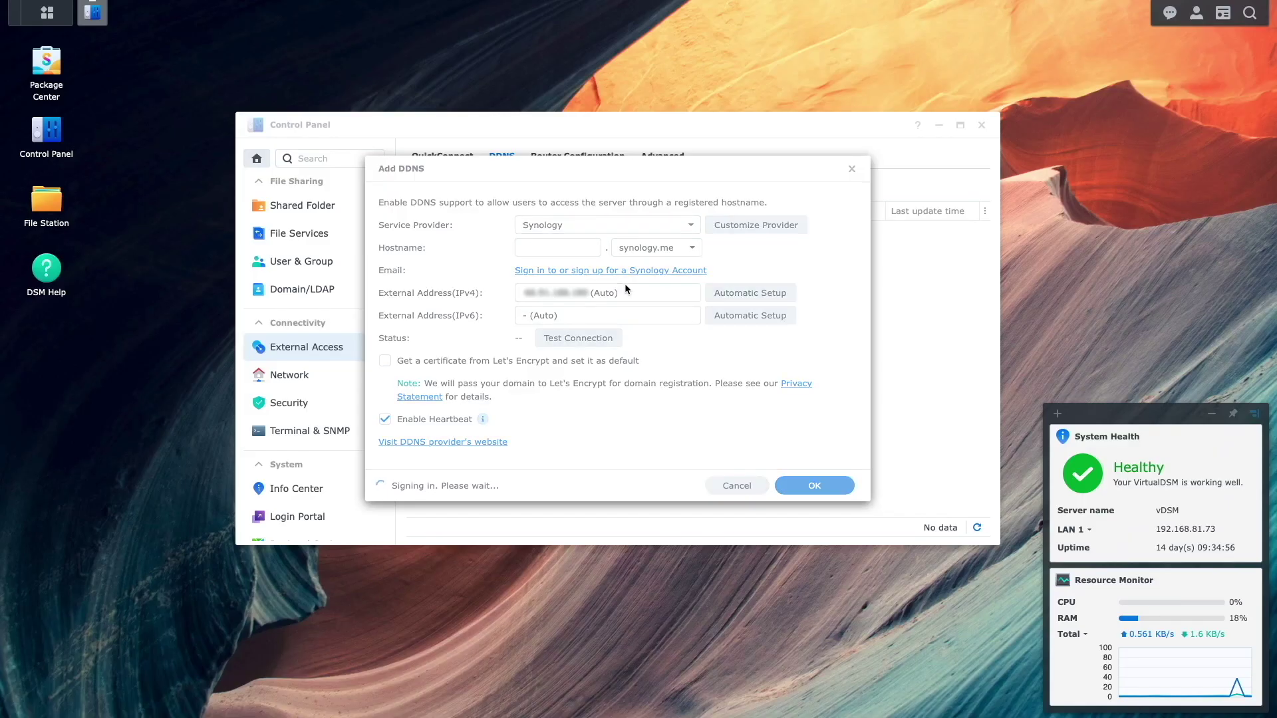
{"action": "left_click", "coordinate": [584, 249]}
{"action": "type", "text": "daoha-file-request"}
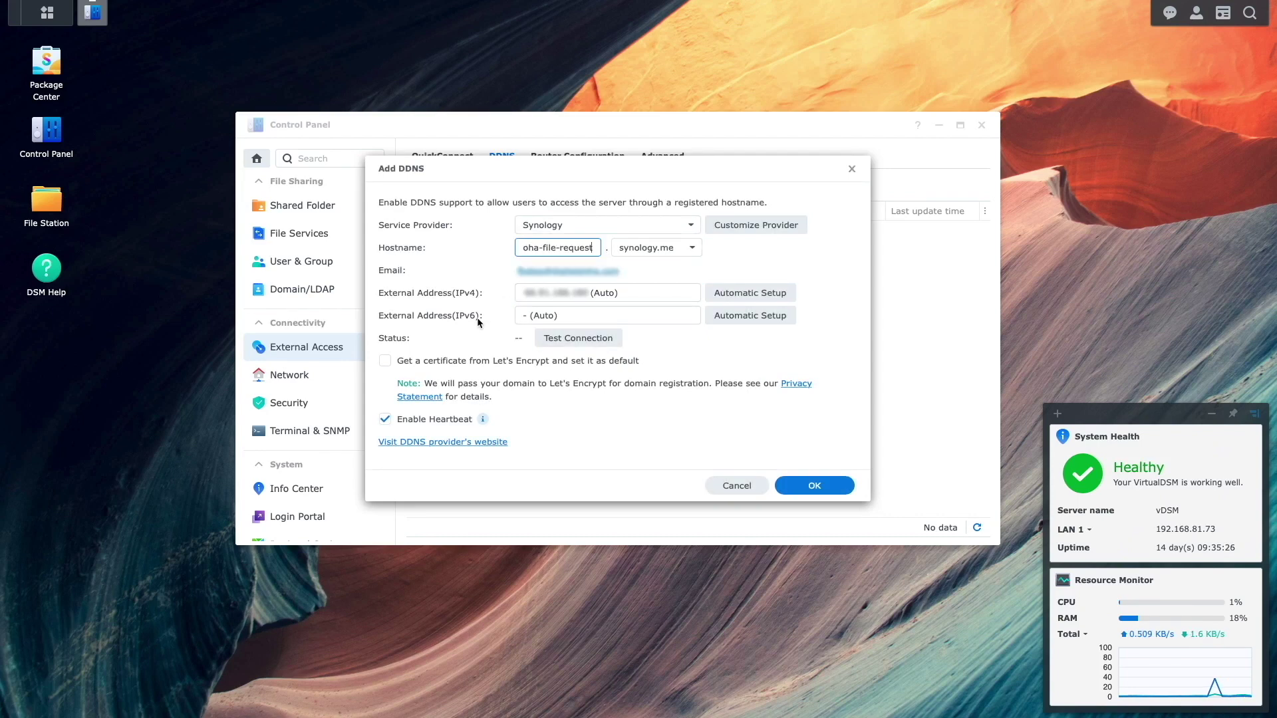
{"action": "left_click", "coordinate": [442, 361]}
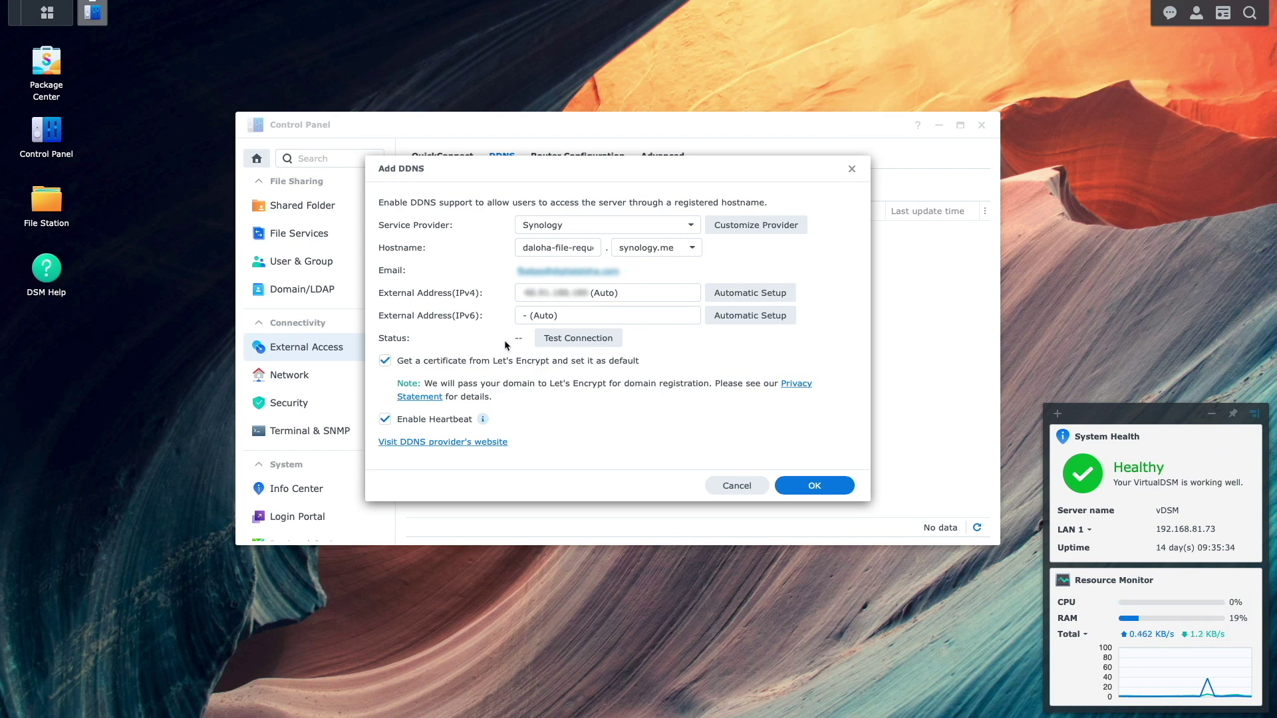
{"action": "left_click", "coordinate": [576, 336]}
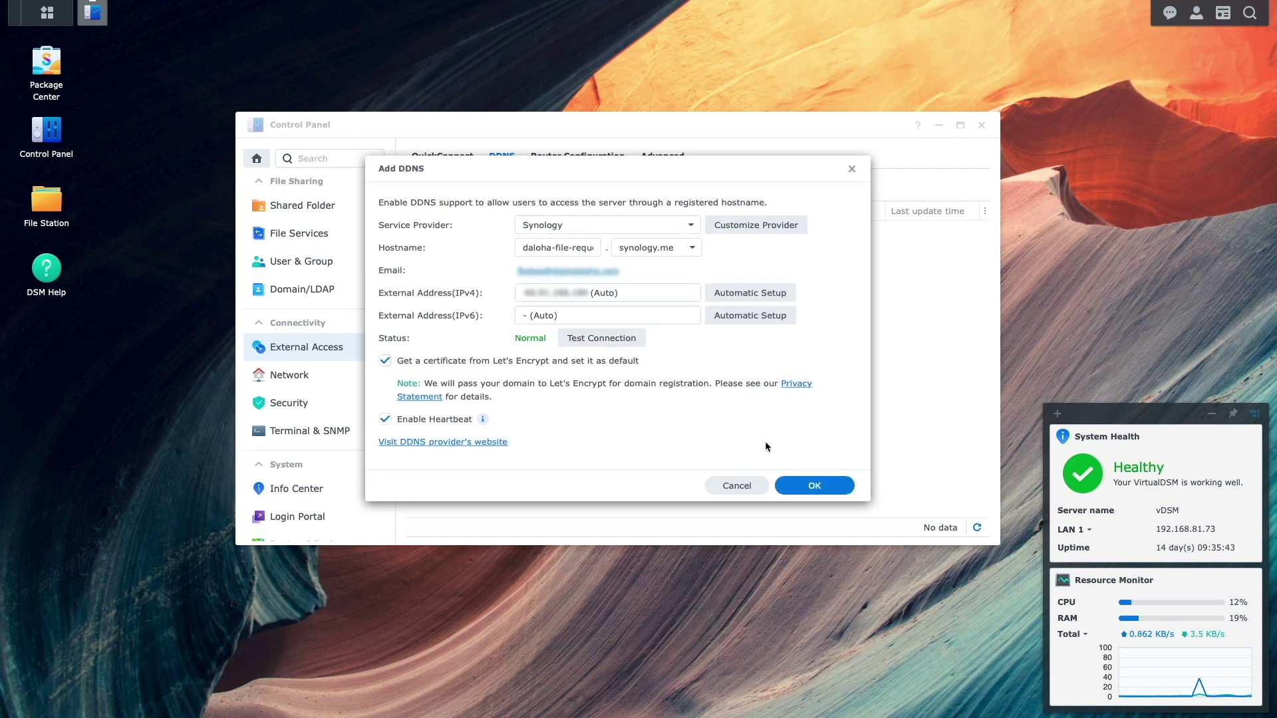
{"action": "left_click", "coordinate": [810, 488]}
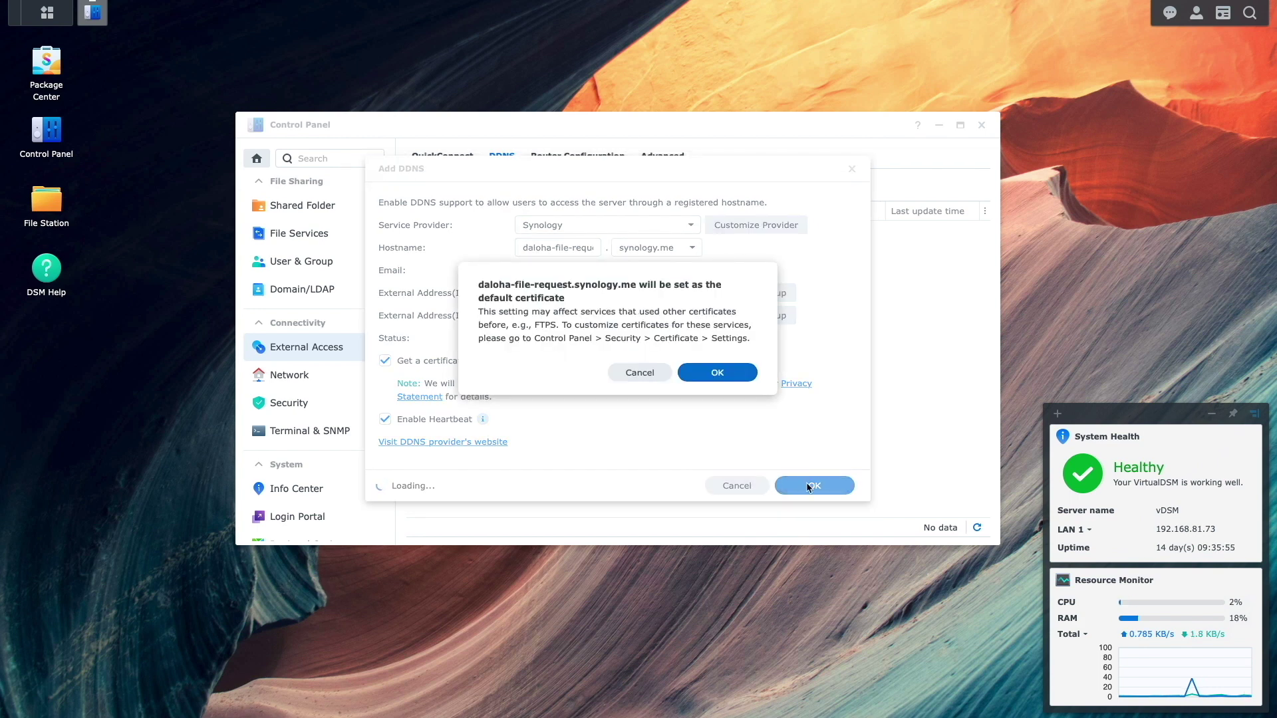
Step: Accept the new certificate as the default, then go to Login Portal settings
{"action": "left_click", "coordinate": [716, 373]}
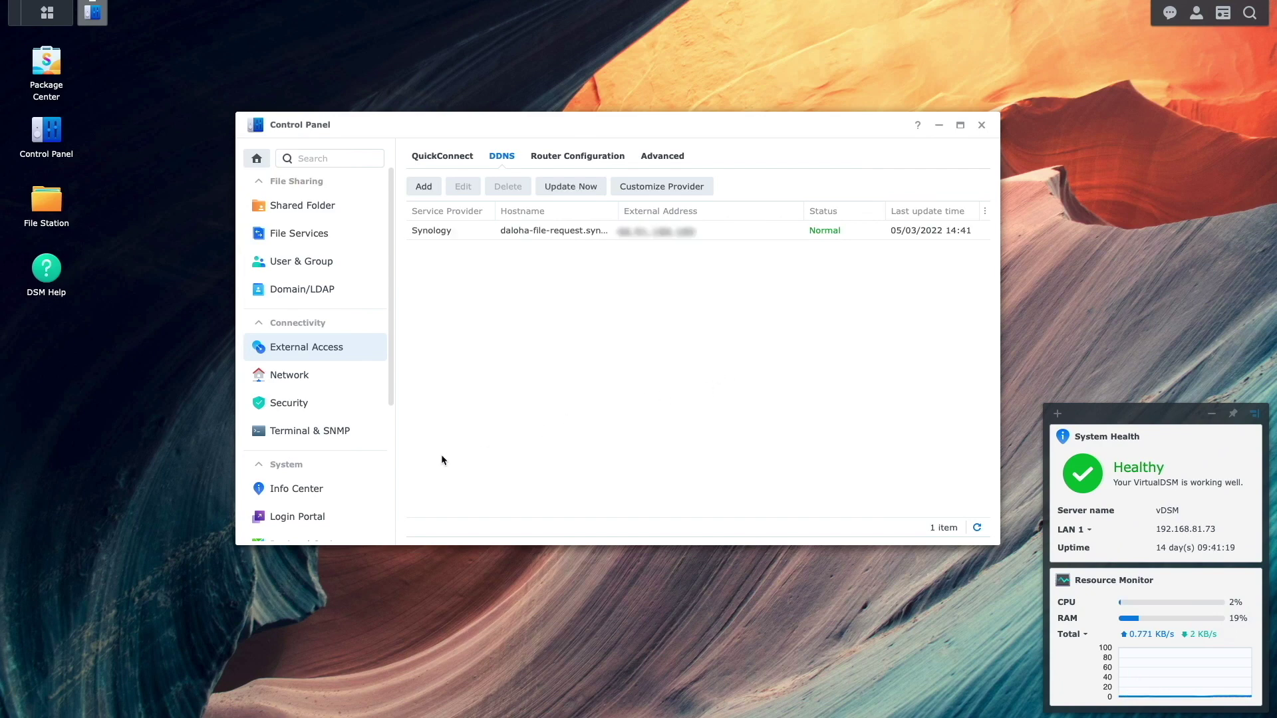
{"action": "left_click", "coordinate": [315, 517]}
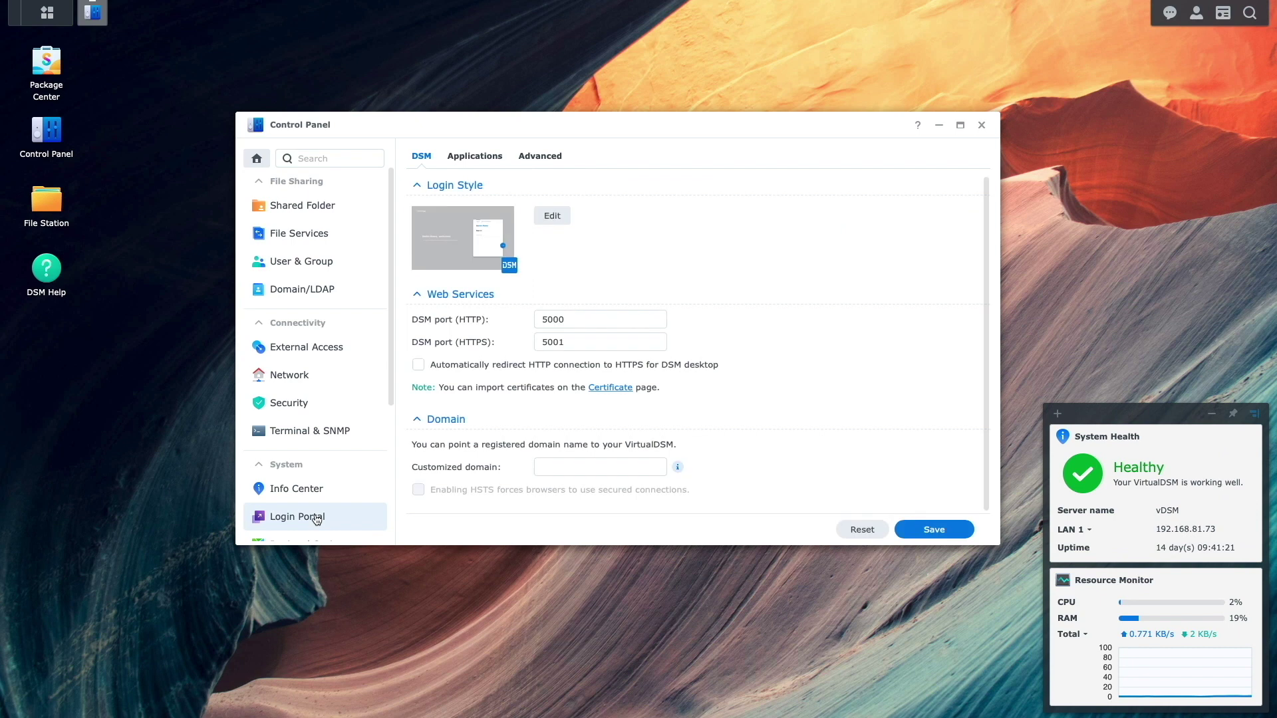
Step: Enable automatic HTTP-to-HTTPS redirection for the DSM desktop and save the Login Portal settings
{"action": "left_click", "coordinate": [422, 365]}
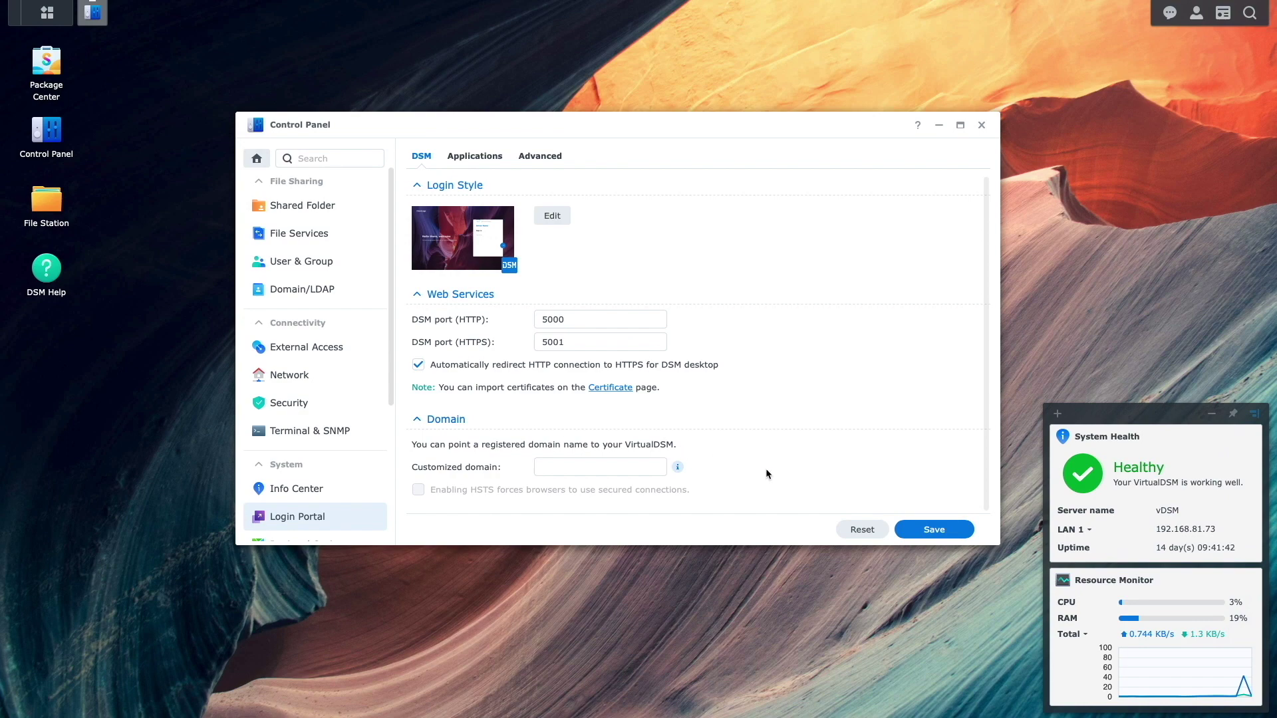
{"action": "left_click", "coordinate": [934, 530]}
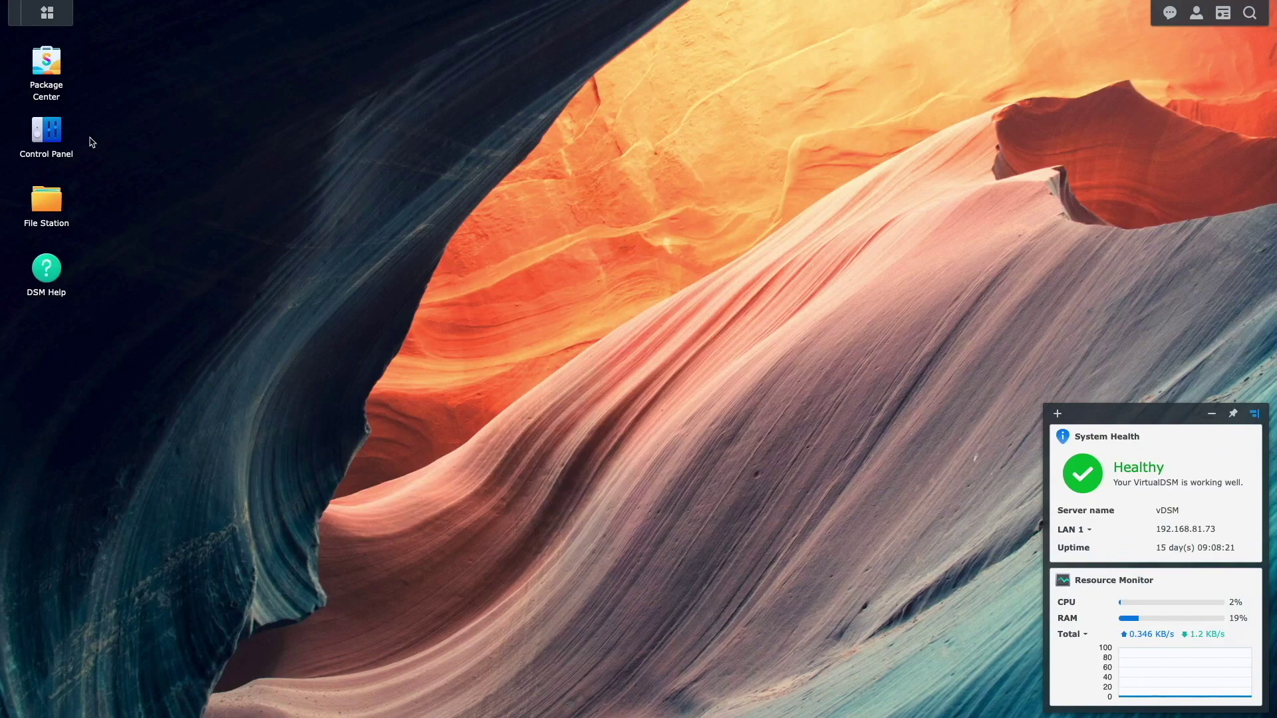
Step: Start creating a shared folder named Files, skipping the encryption step
{"action": "left_click", "coordinate": [55, 136]}
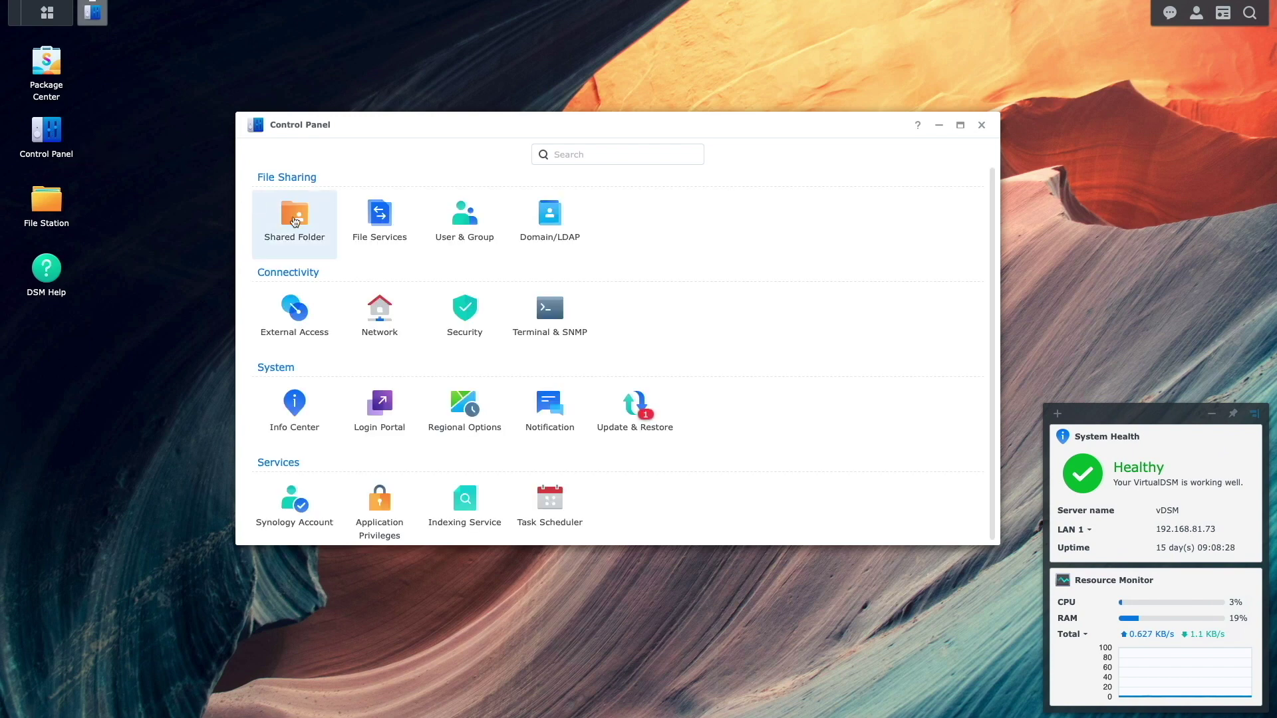
{"action": "left_click", "coordinate": [294, 221]}
{"action": "left_click", "coordinate": [423, 162]}
{"action": "left_click", "coordinate": [429, 183]}
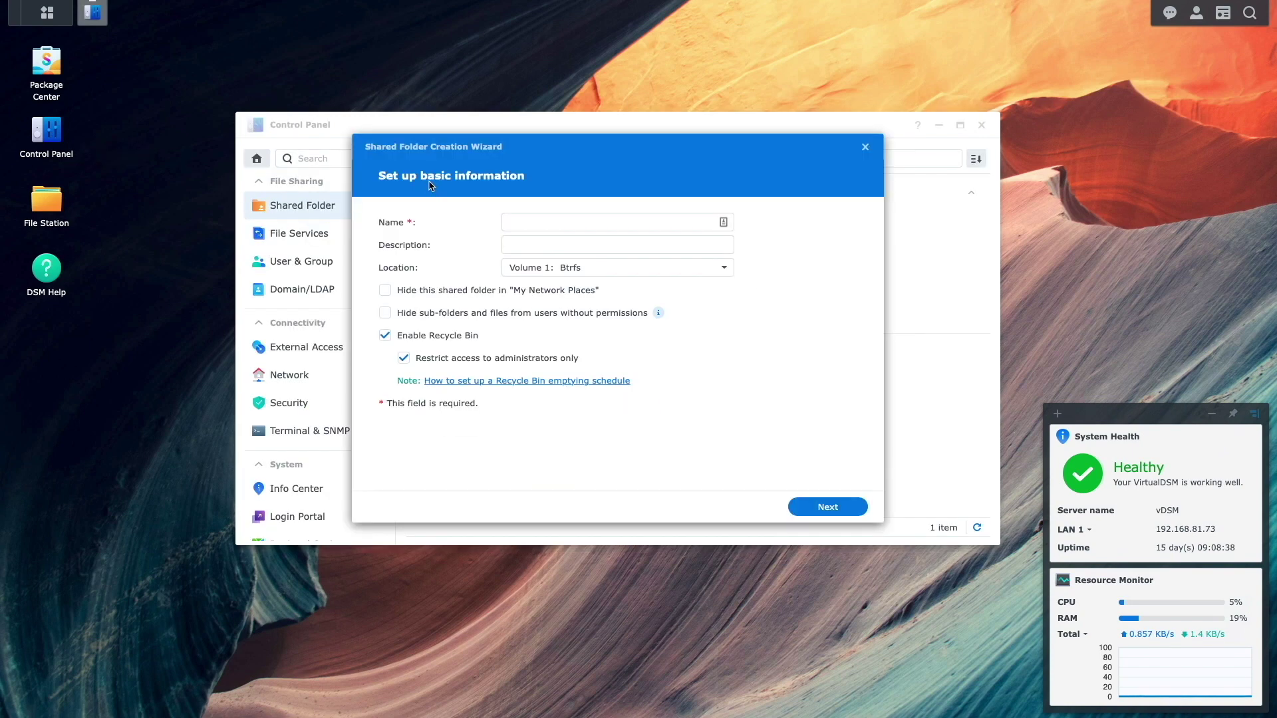
{"action": "left_click", "coordinate": [511, 225]}
{"action": "type", "text": "Files"}
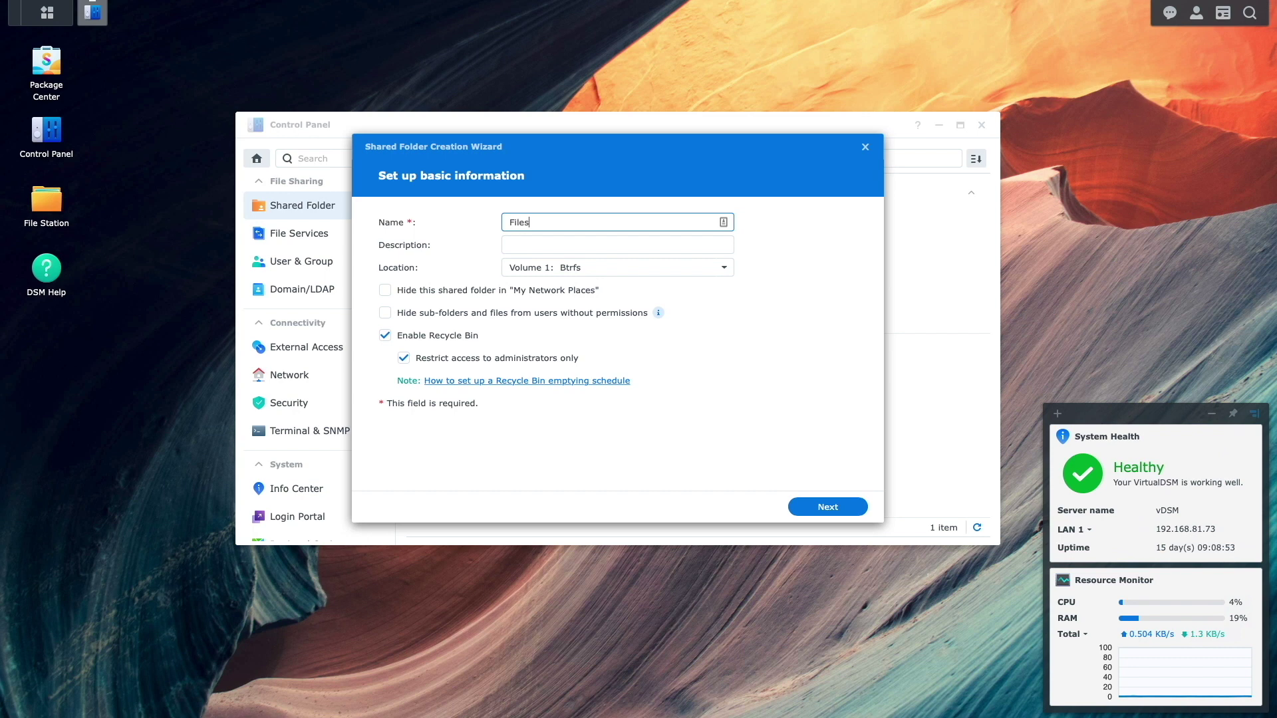
{"action": "left_click", "coordinate": [795, 514]}
{"action": "left_click", "coordinate": [795, 513]}
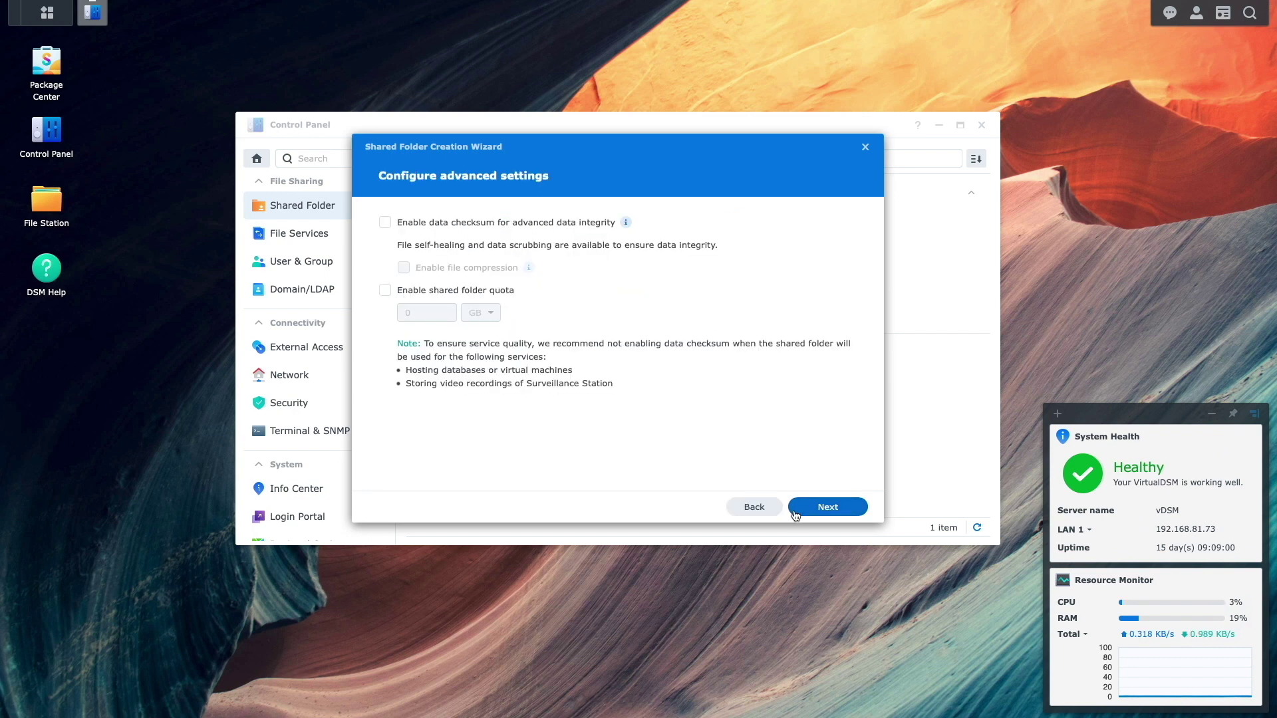
Step: Enable data checksum and a 10 GB quota, then finish creating the Files folder
{"action": "left_click", "coordinate": [385, 224]}
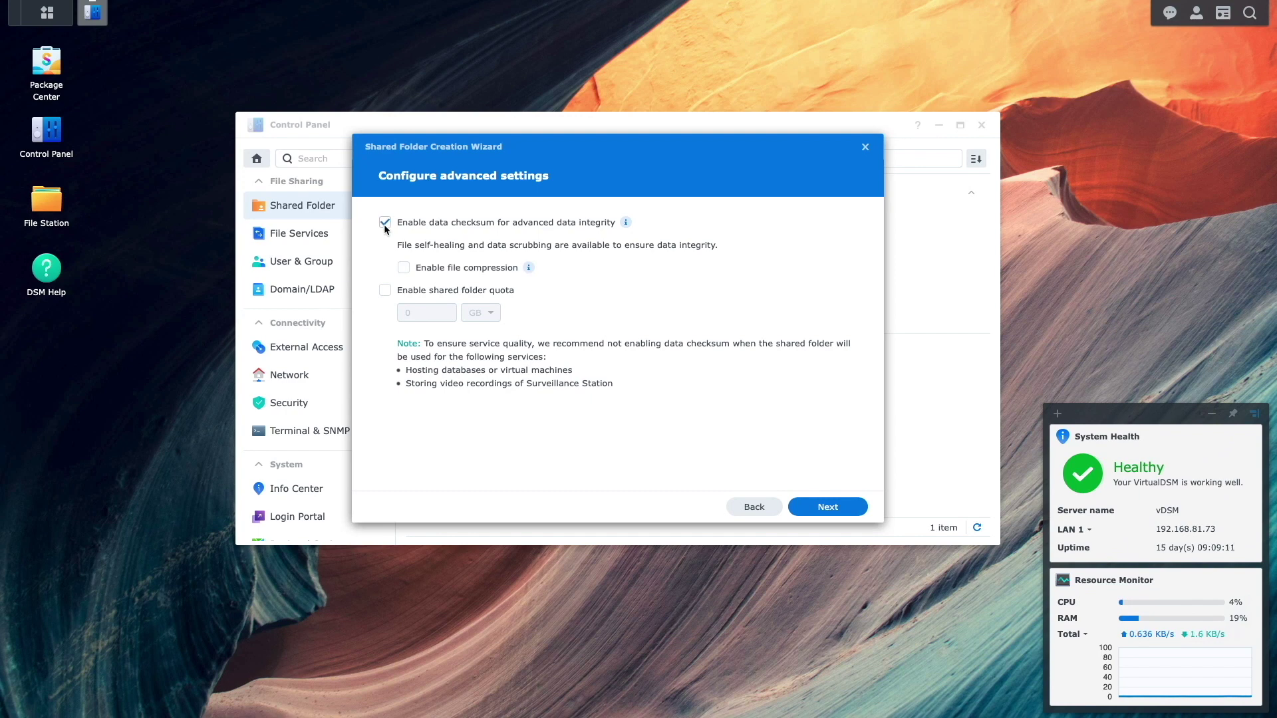
{"action": "left_click", "coordinate": [385, 292]}
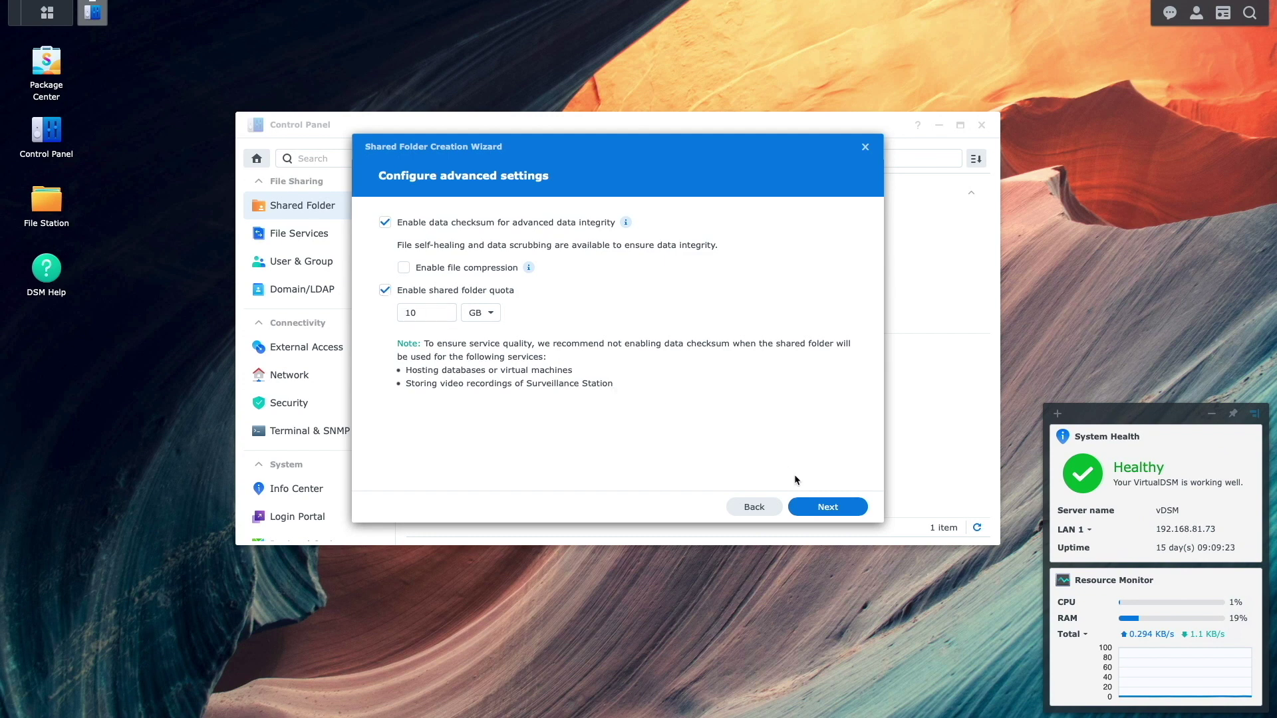
{"action": "left_click", "coordinate": [828, 508]}
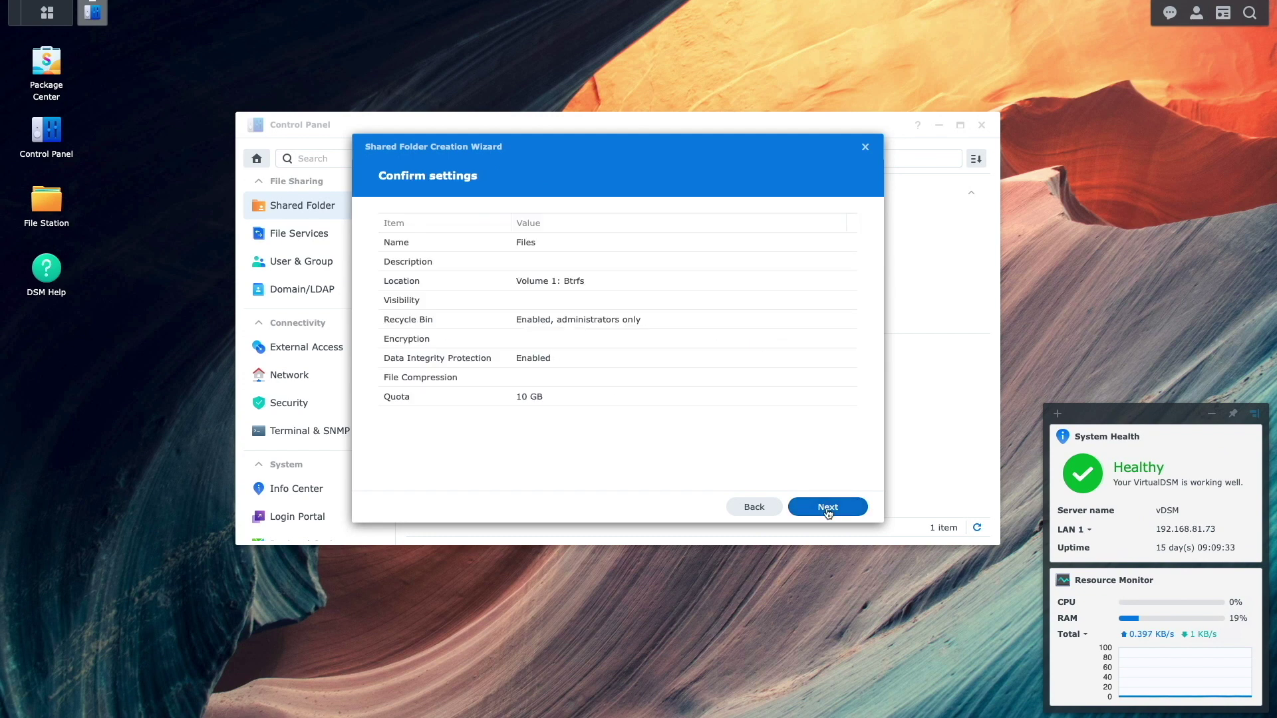
{"action": "left_click", "coordinate": [828, 509]}
{"action": "left_click", "coordinate": [828, 508]}
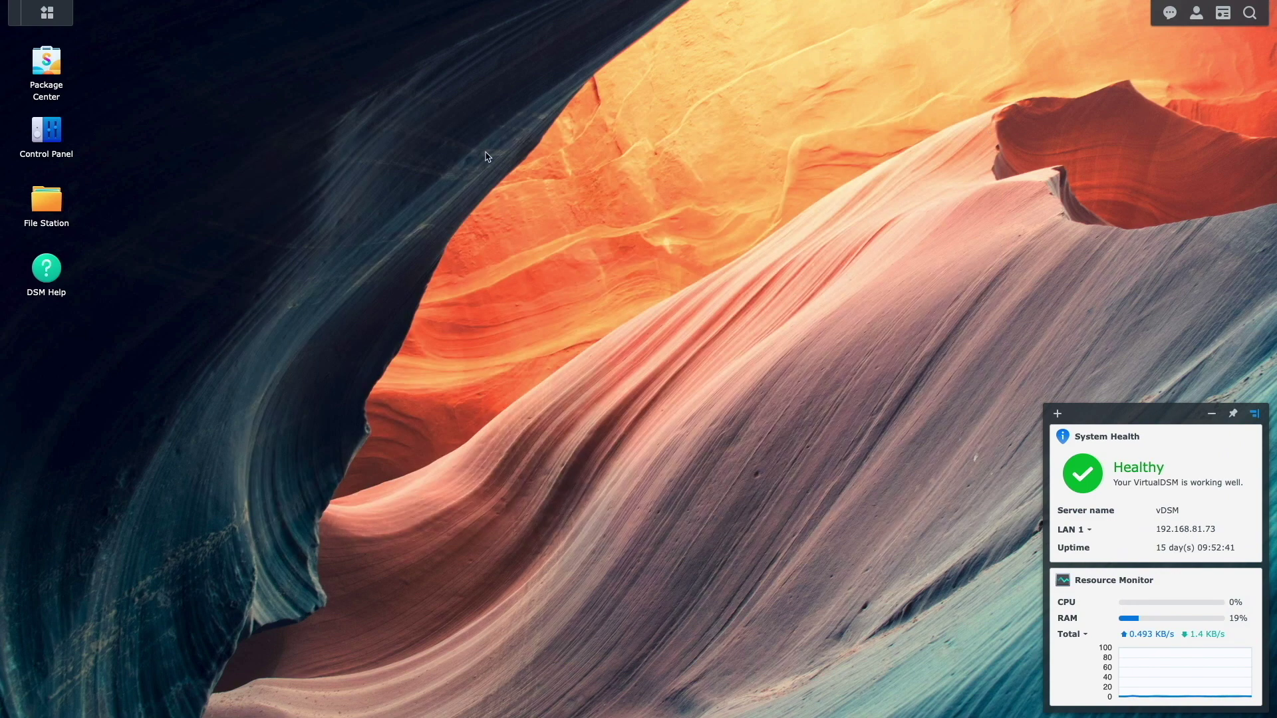
Step: In File Station, create a folder named Requests inside the Files shared folder
{"action": "double_click", "coordinate": [47, 203]}
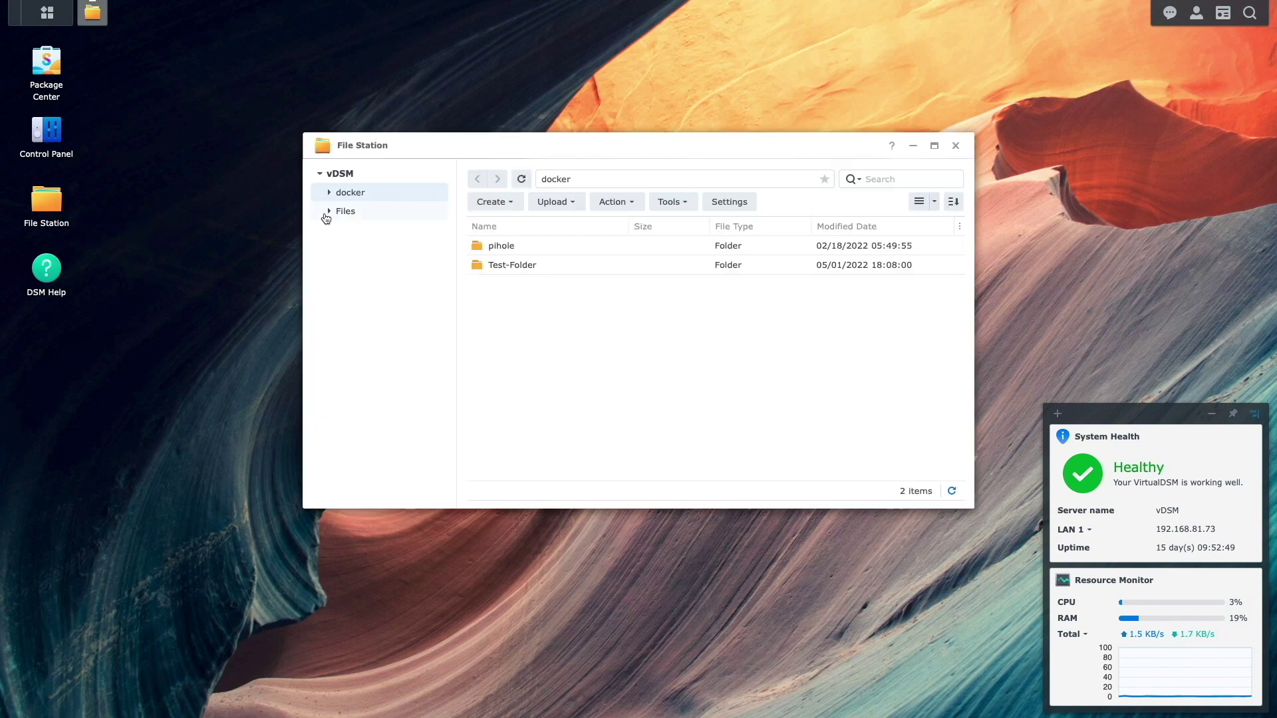
{"action": "left_click", "coordinate": [351, 214]}
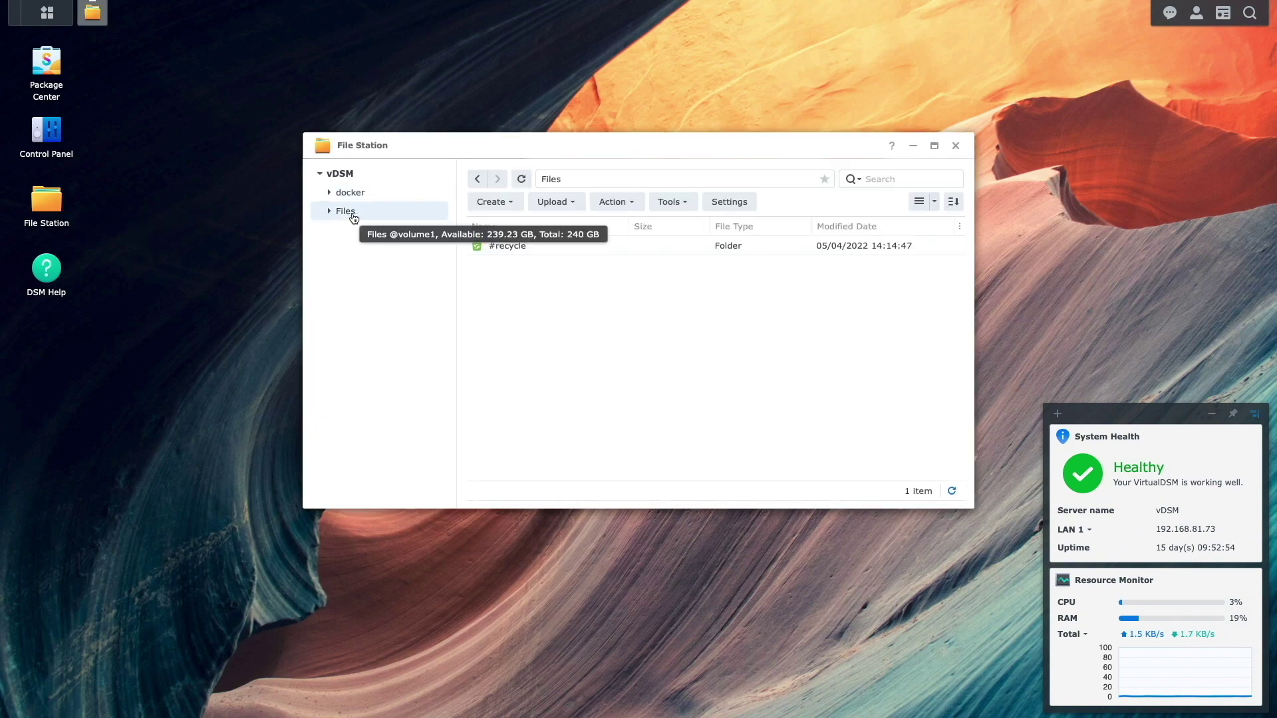
{"action": "left_click", "coordinate": [510, 205]}
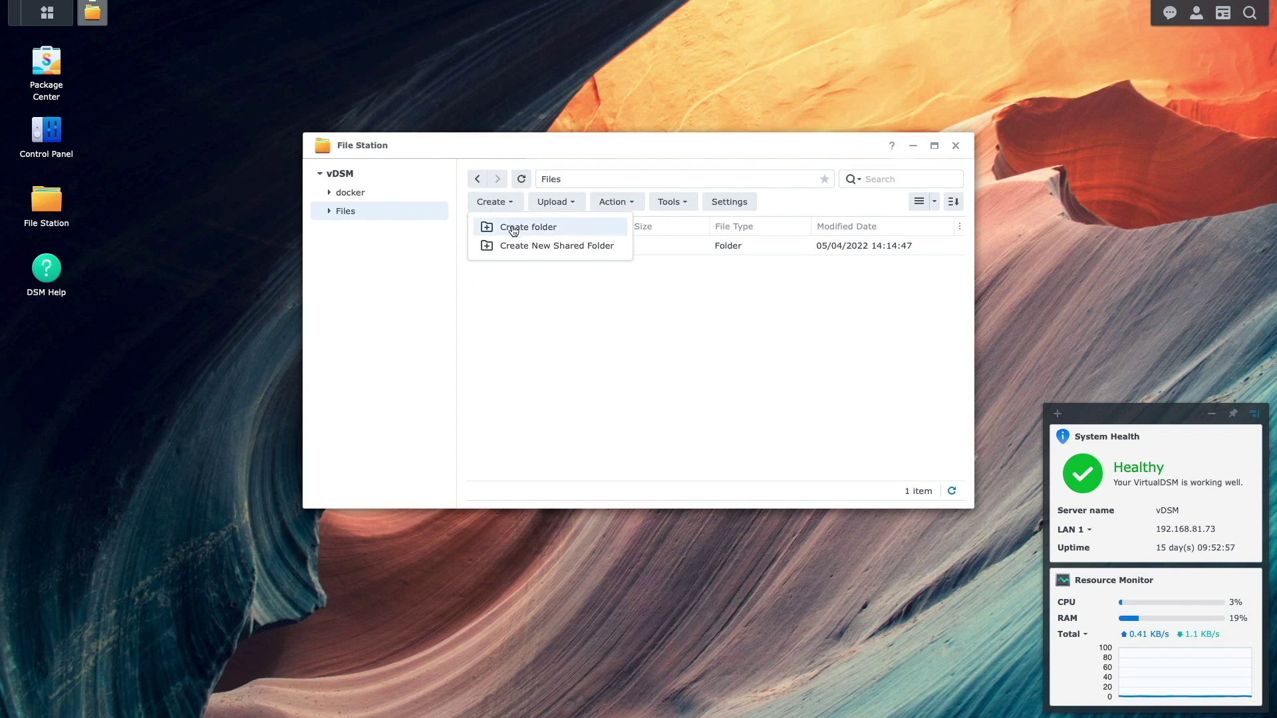
{"action": "left_click", "coordinate": [514, 229]}
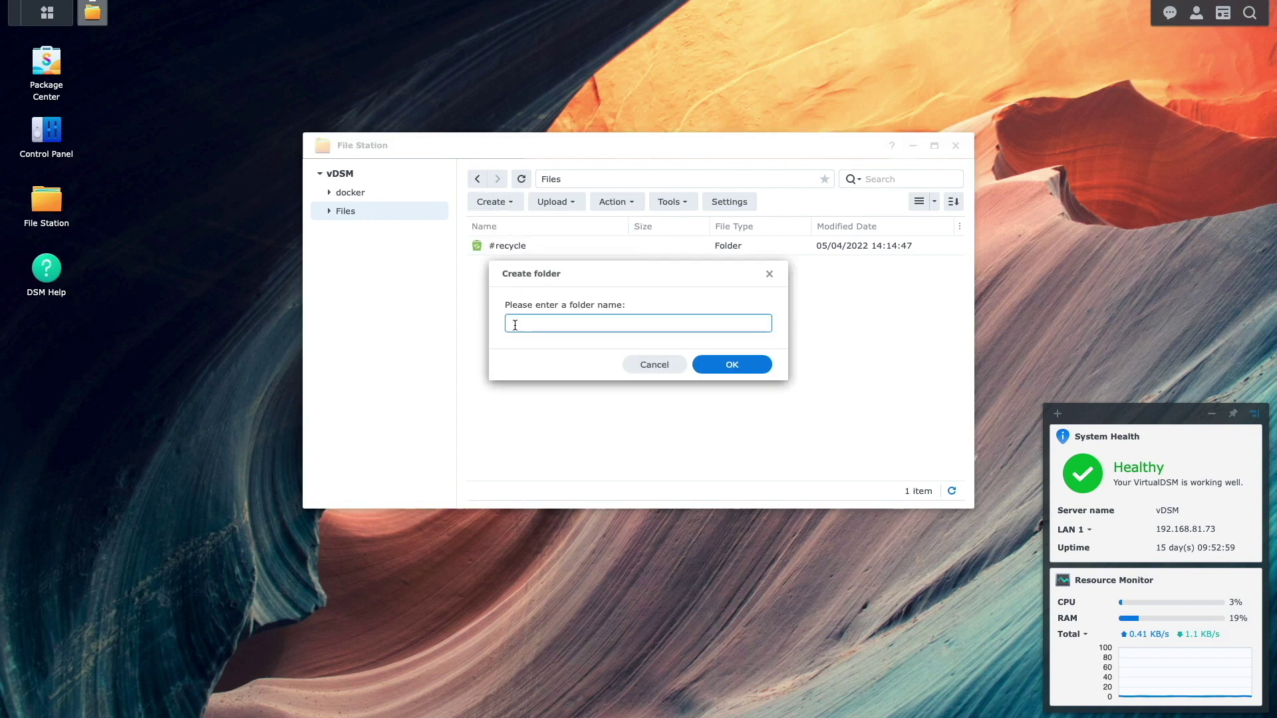
{"action": "type", "text": "Requests"}
{"action": "left_click", "coordinate": [718, 364]}
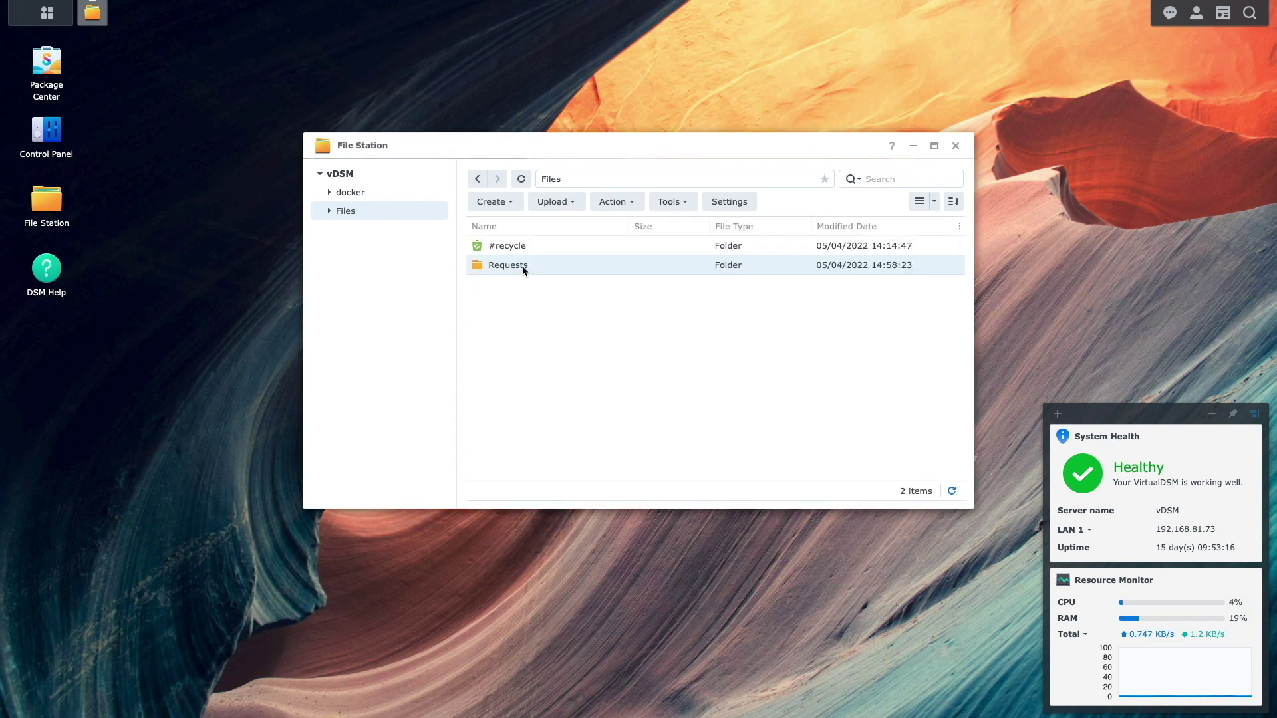
{"action": "left_click", "coordinate": [624, 202]}
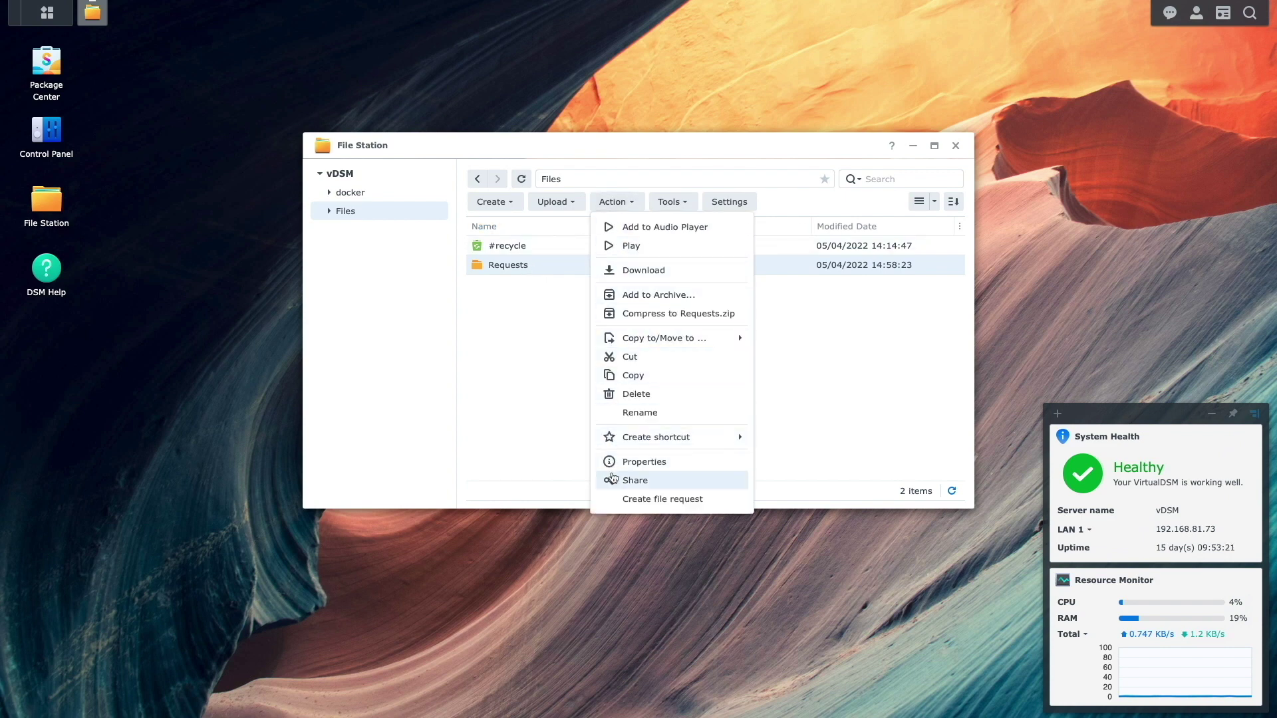
Step: Create a file request for Requests with sender name 'Digital Aloha Tech Tips'
{"action": "left_click", "coordinate": [616, 500]}
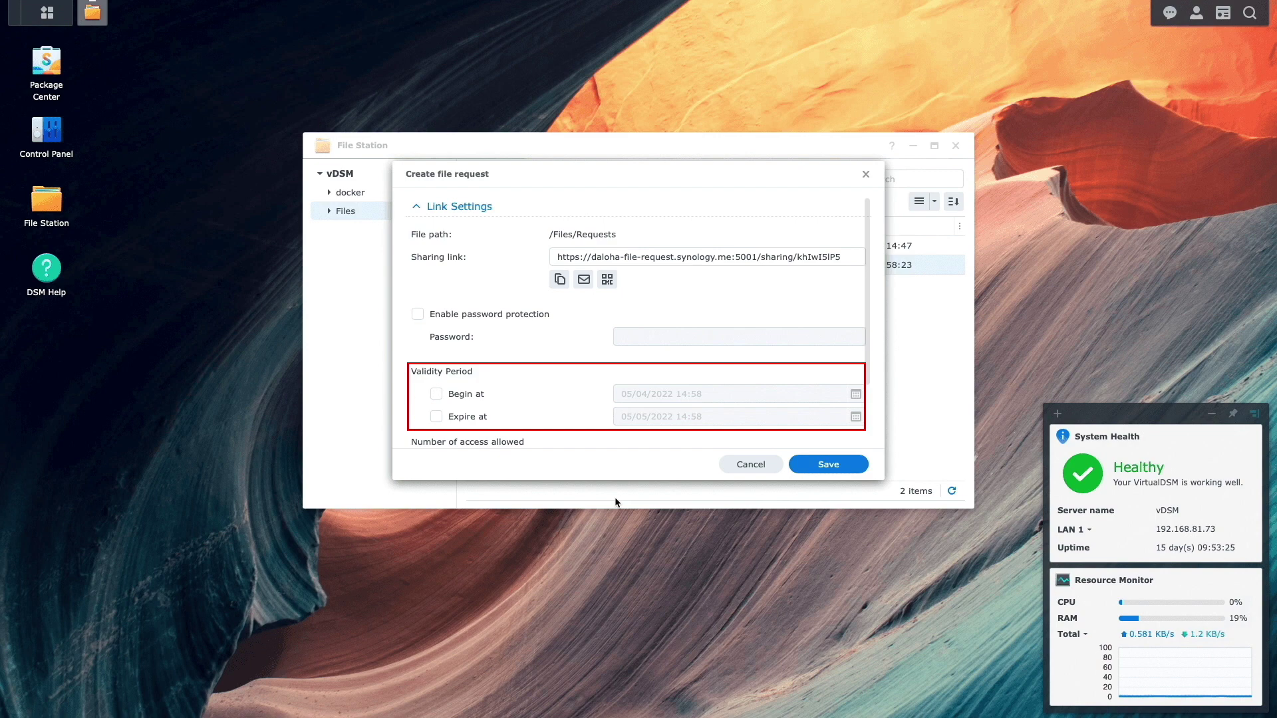
{"action": "scroll", "coordinate": [617, 437], "scroll_direction": "down", "scroll_amount": 3}
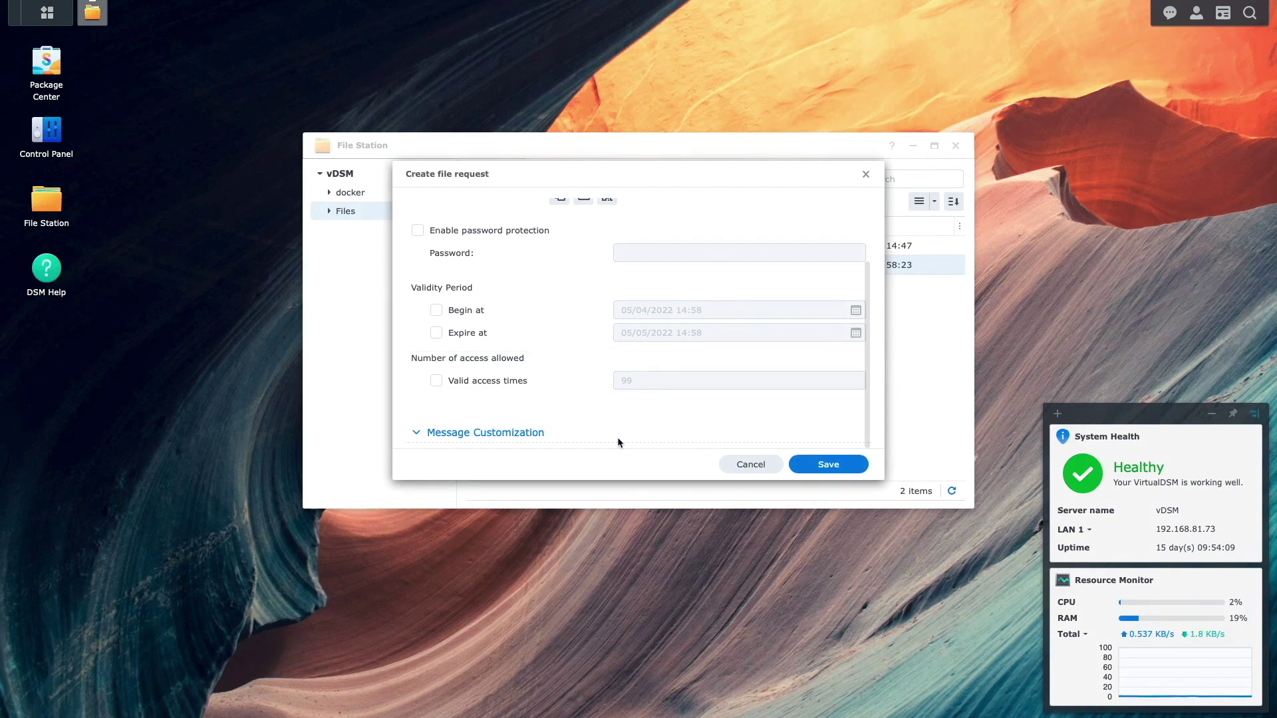
{"action": "left_click", "coordinate": [414, 434]}
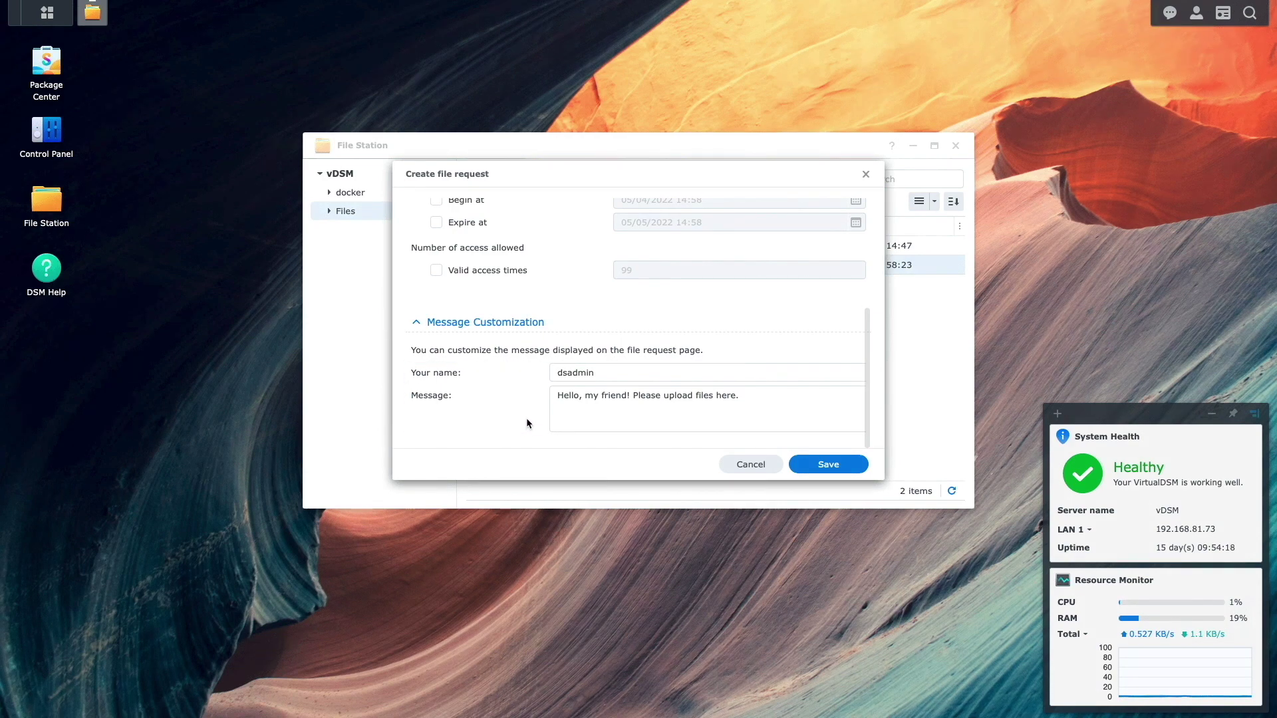
{"action": "double_click", "coordinate": [581, 374]}
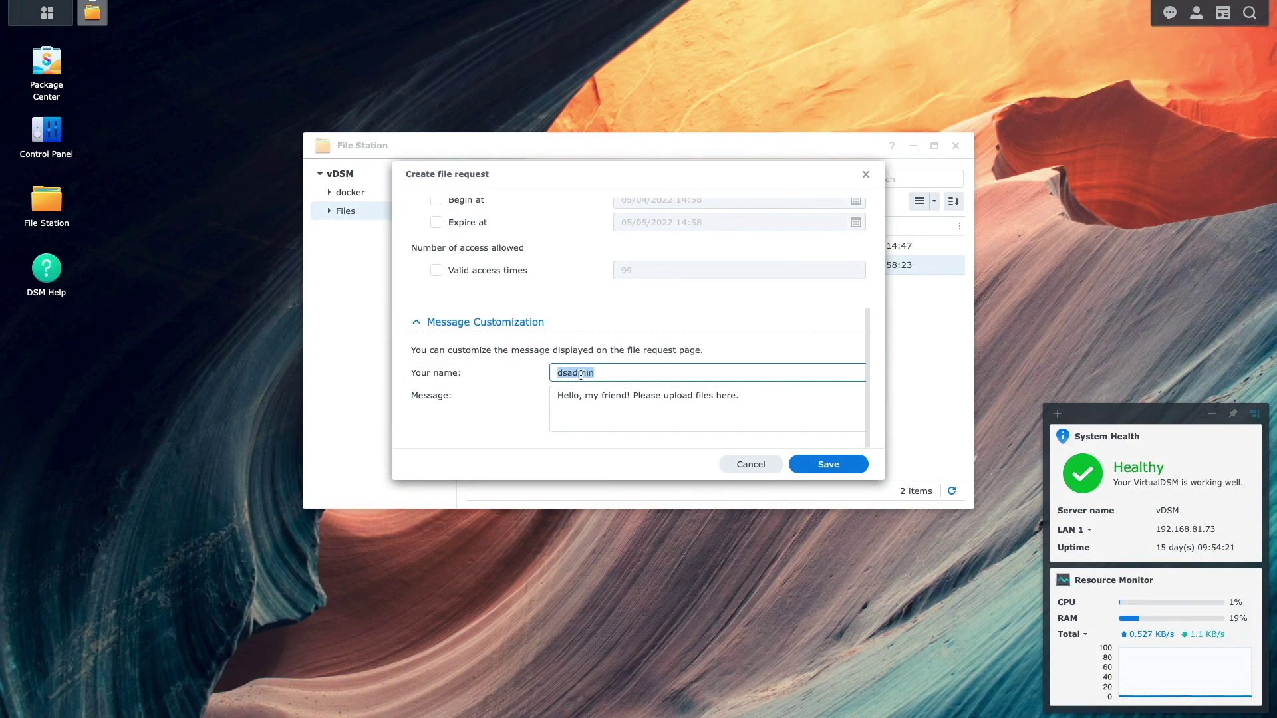
{"action": "type", "text": "Digital Aloha Tech Tips"}
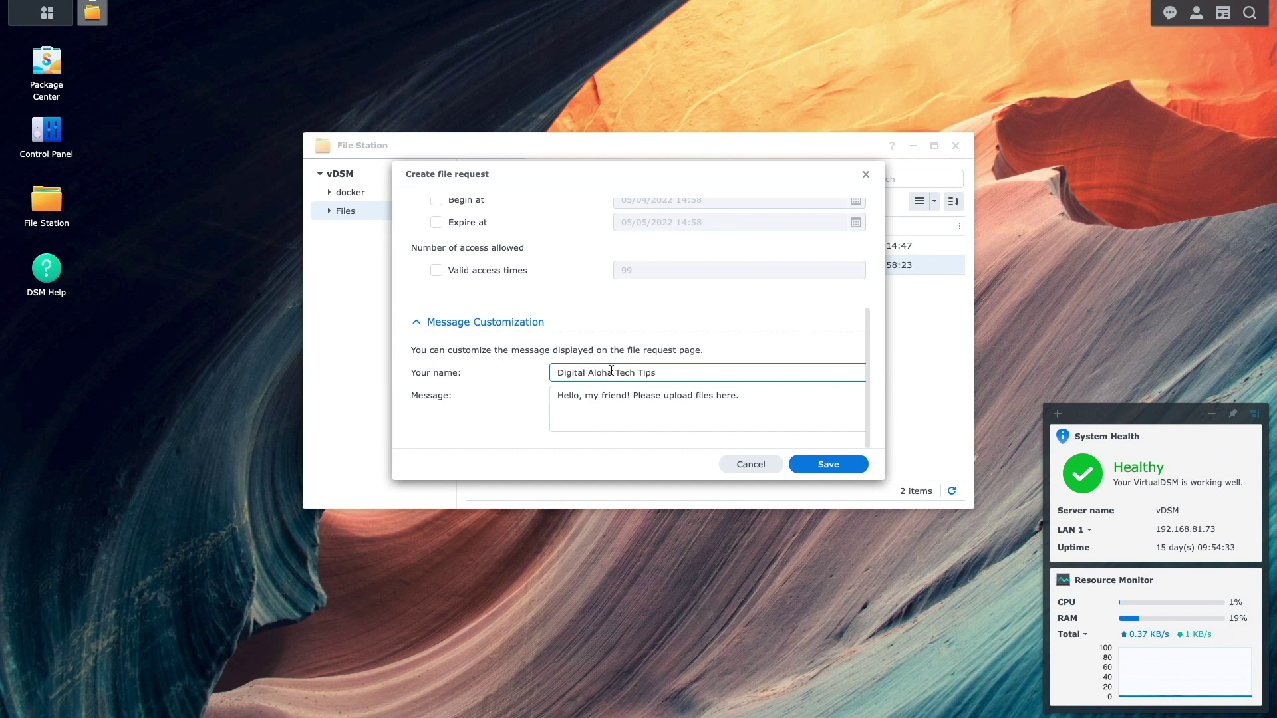
Step: Change the message to 'Hello, YouTube! Please upload files here.', copy the link, and save
{"action": "left_click_drag", "start_coordinate": [629, 395], "coordinate": [585, 395]}
{"action": "type", "text": "YouTube"}
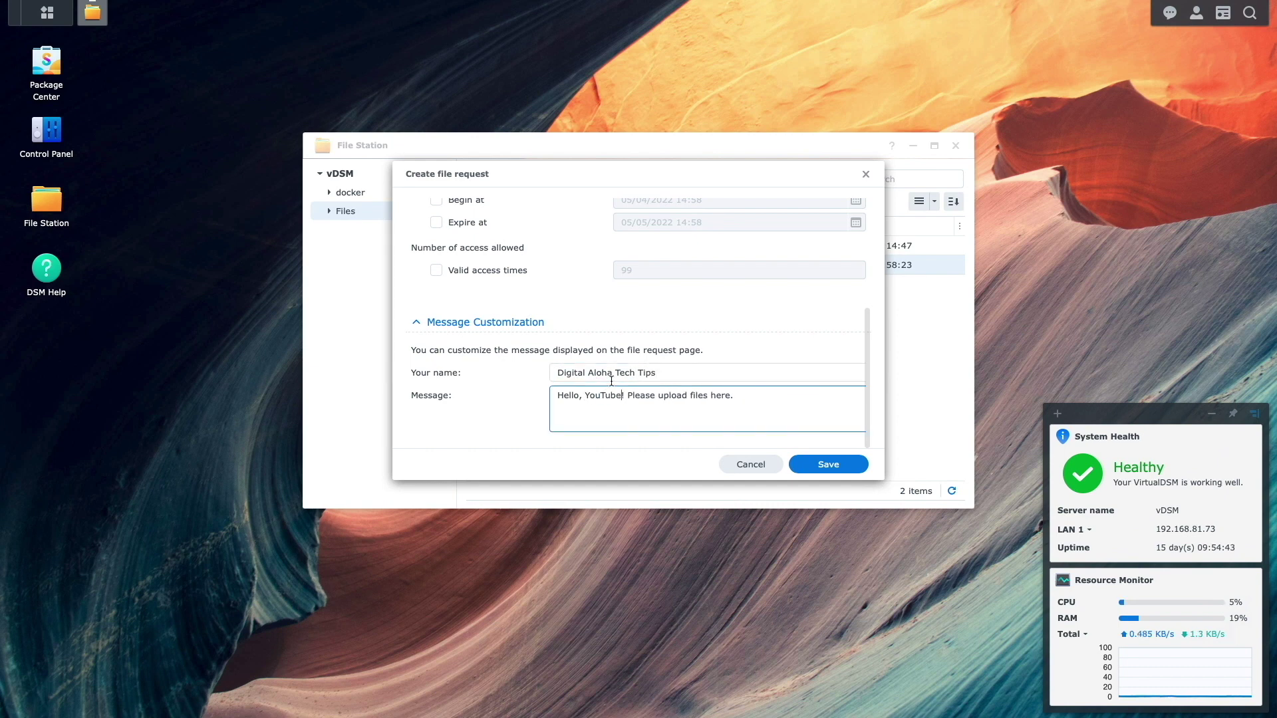
{"action": "scroll", "coordinate": [612, 381], "scroll_direction": "up", "scroll_amount": 3}
{"action": "left_click", "coordinate": [560, 280]}
{"action": "left_click", "coordinate": [809, 464]}
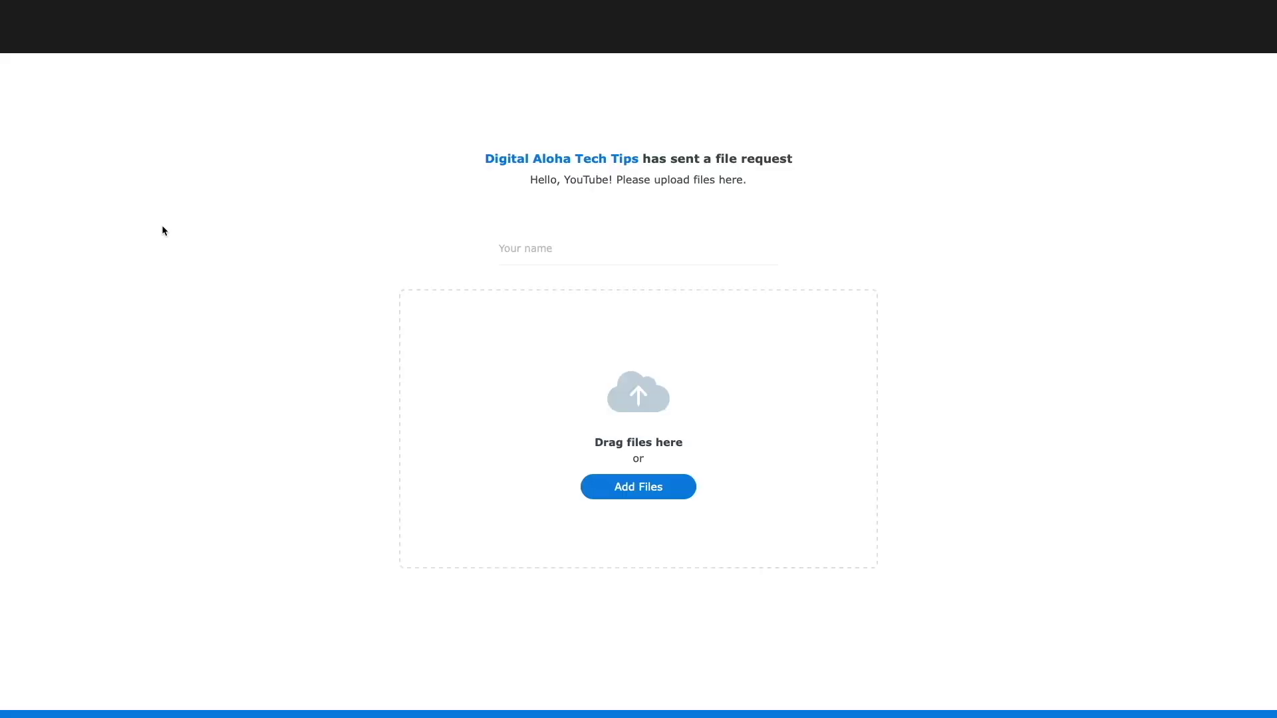
Step: Enter the uploader's name, upload four JPGs and test-file1.txt, then upload test-file1.txt again
{"action": "left_click", "coordinate": [513, 252]}
{"action": "type", "text": "Ferd"}
{"action": "left_click_drag", "start_coordinate": [411, 277], "coordinate": [503, 412]}
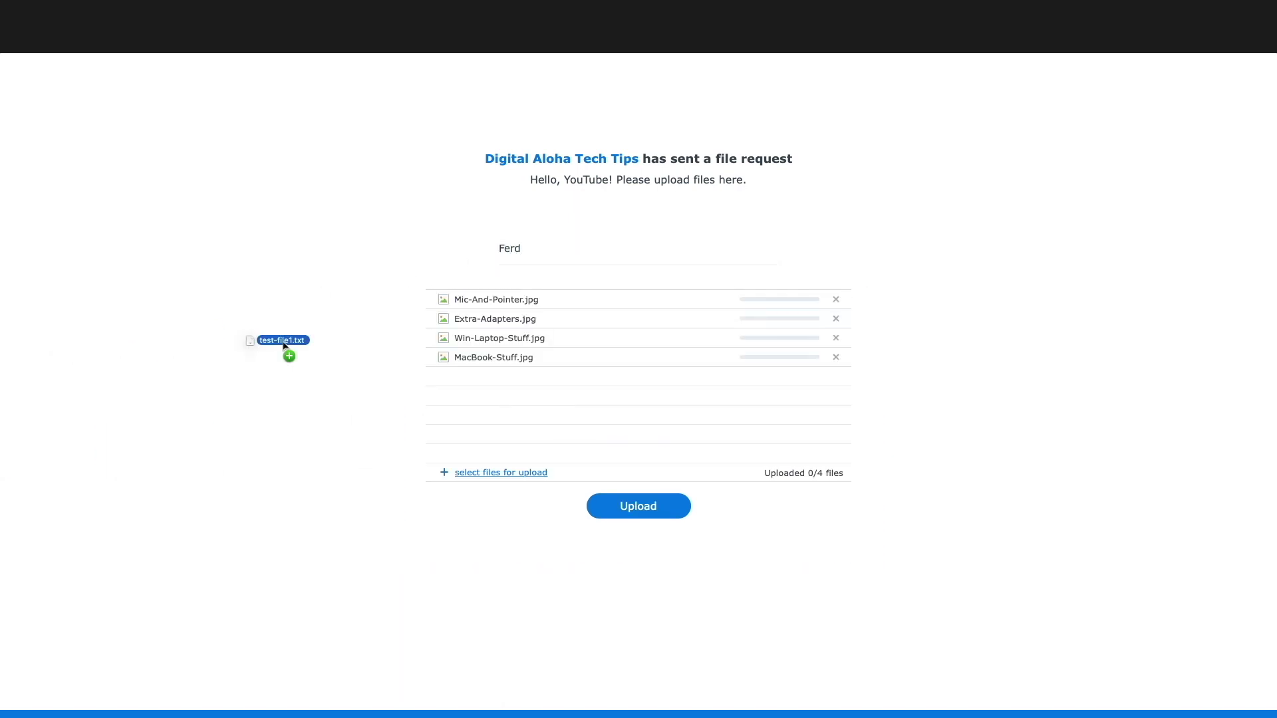
{"action": "left_click_drag", "start_coordinate": [288, 354], "coordinate": [531, 408]}
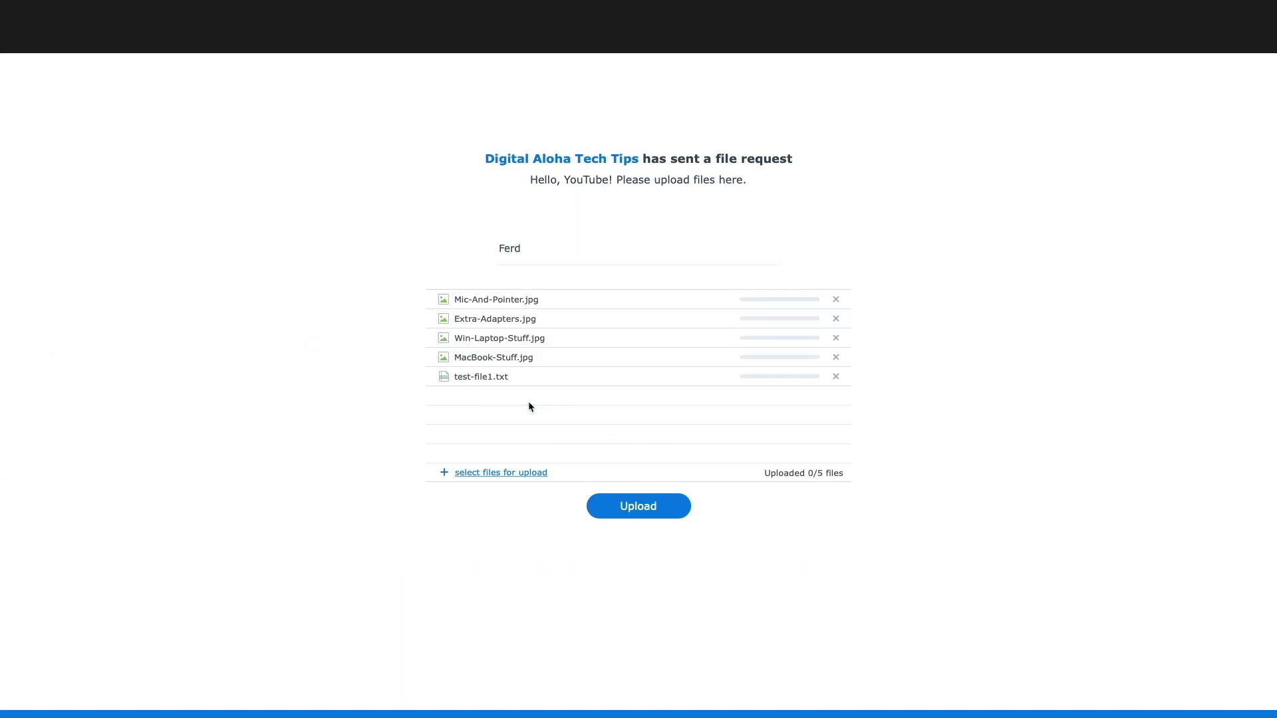
{"action": "left_click", "coordinate": [629, 510]}
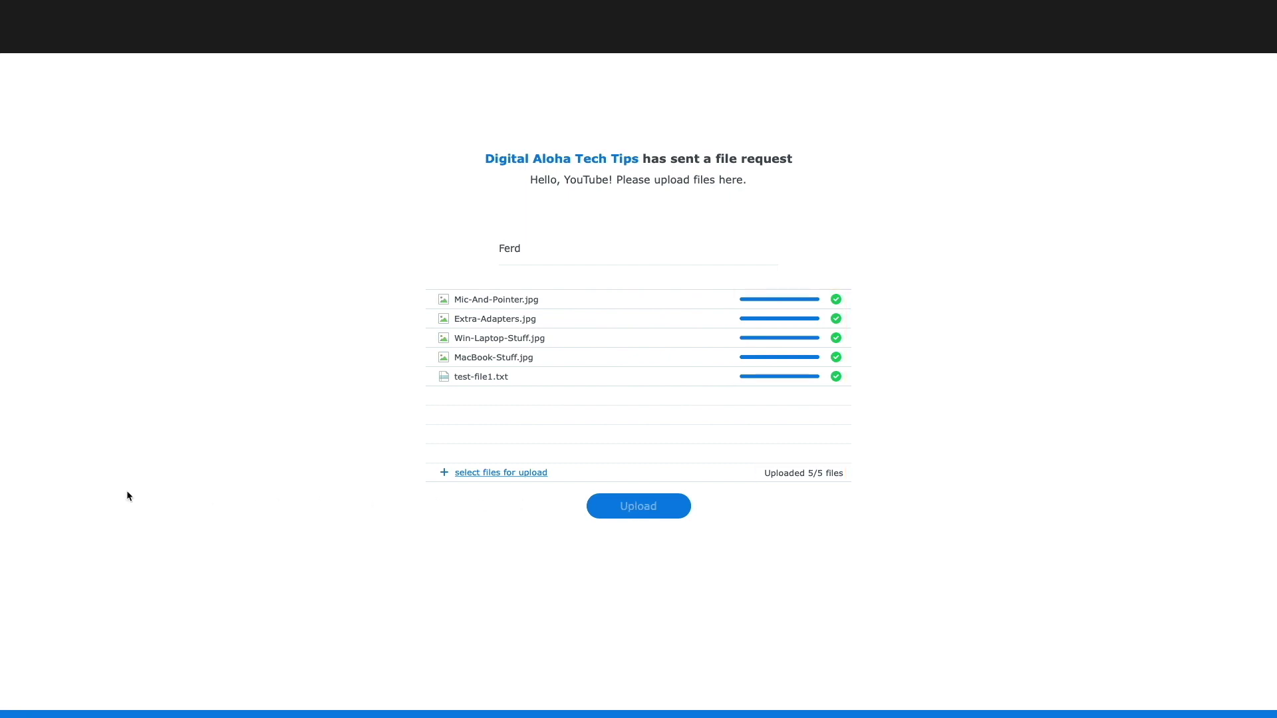
{"action": "left_click_drag", "start_coordinate": [126, 489], "coordinate": [534, 398]}
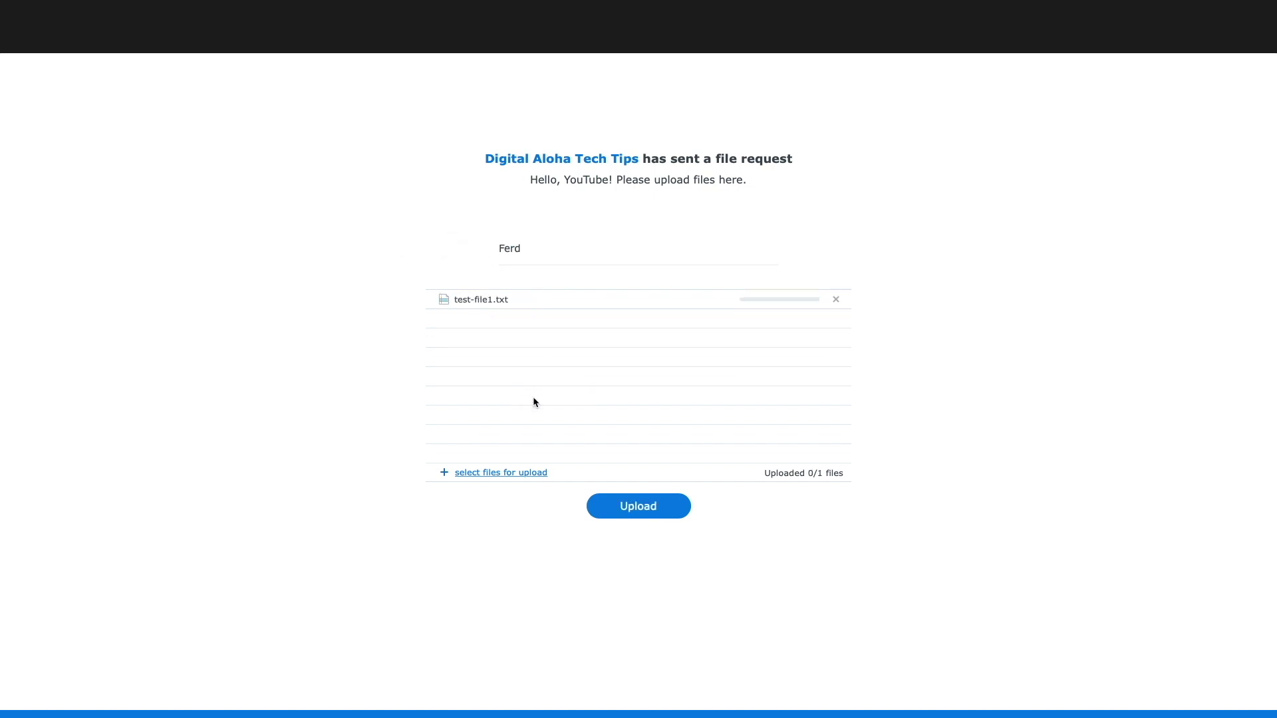
{"action": "left_click", "coordinate": [608, 506]}
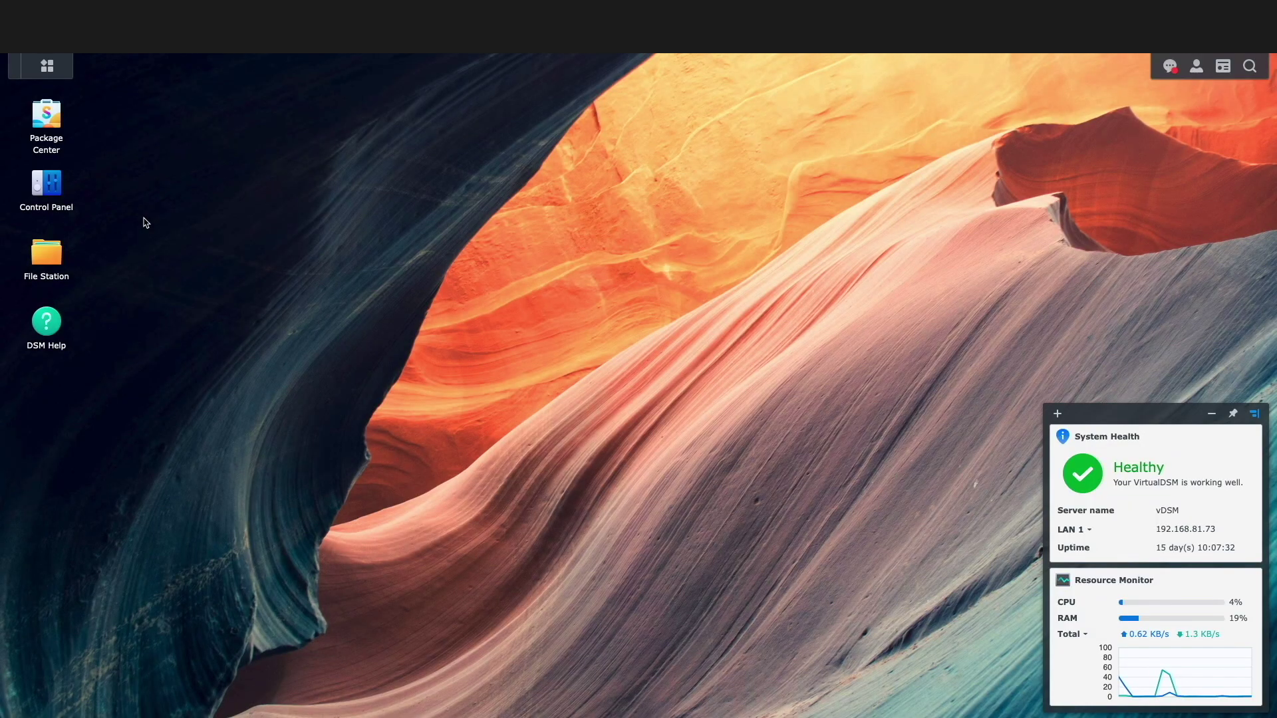
Step: Browse File Station to Files > Requests > the uploader's subfolder to view the six received files
{"action": "left_click", "coordinate": [50, 257]}
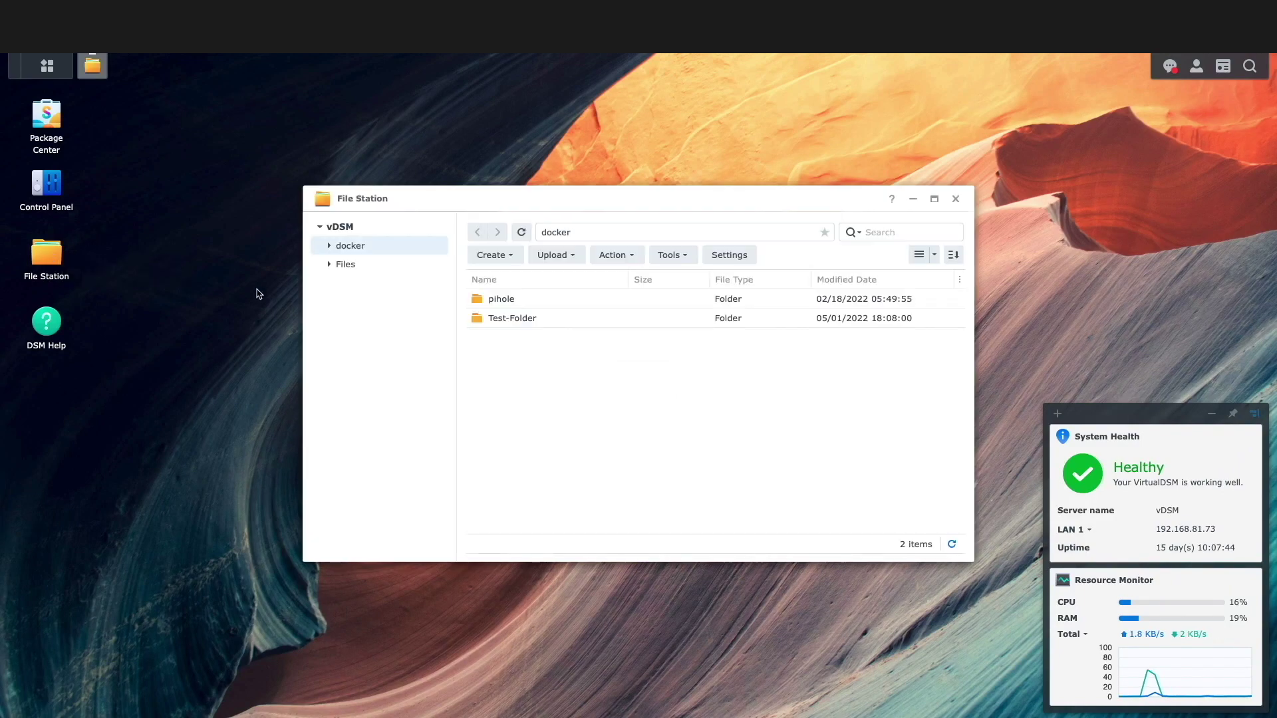
{"action": "left_click", "coordinate": [351, 266]}
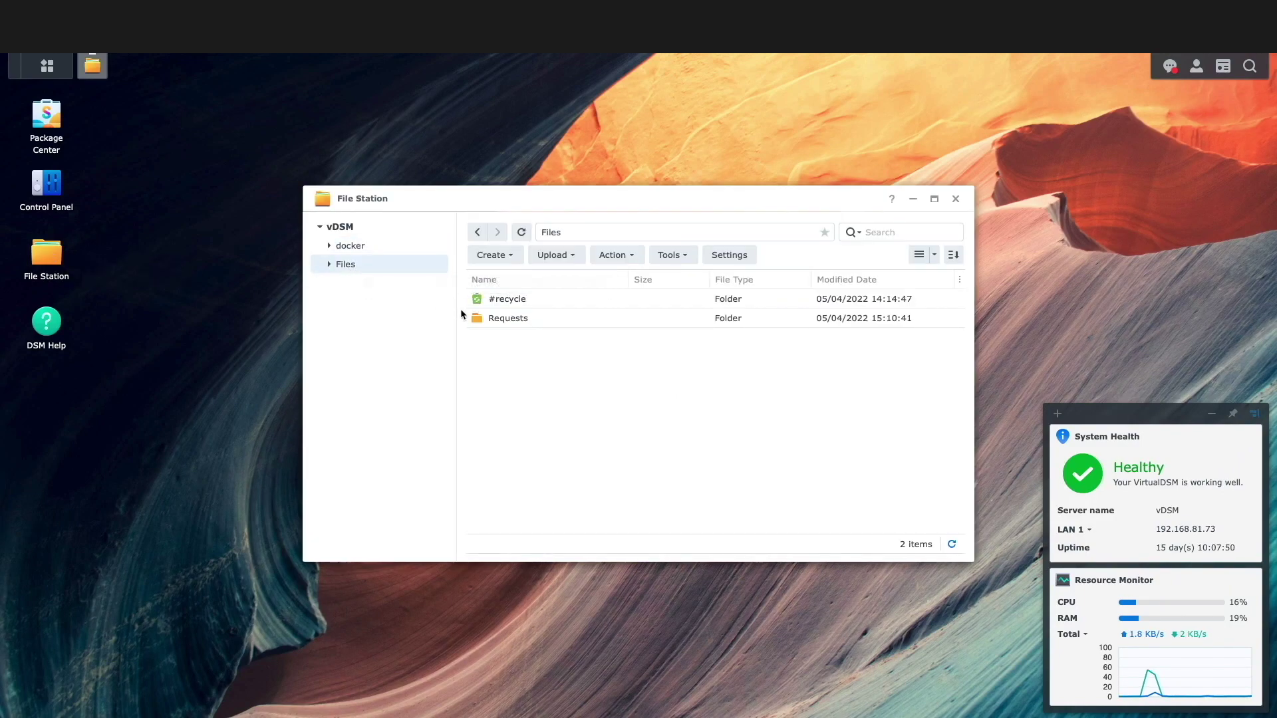
{"action": "left_click", "coordinate": [477, 319]}
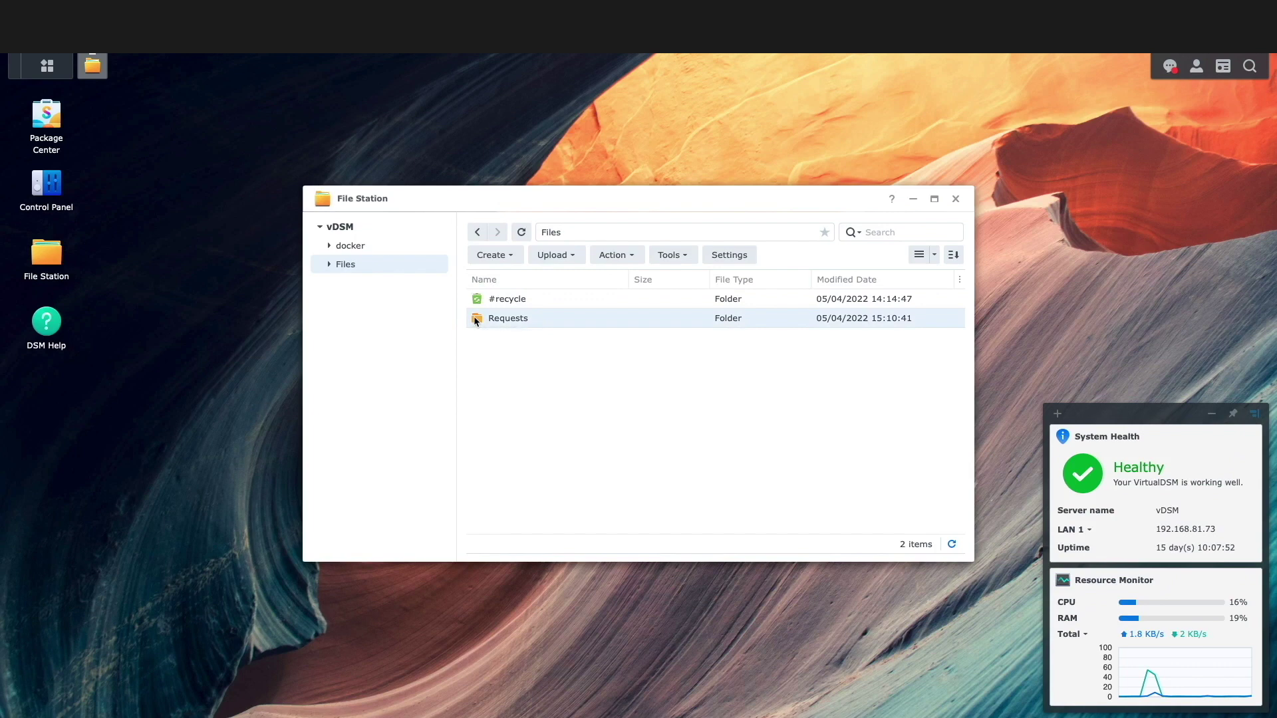
{"action": "double_click", "coordinate": [475, 318]}
{"action": "double_click", "coordinate": [482, 297]}
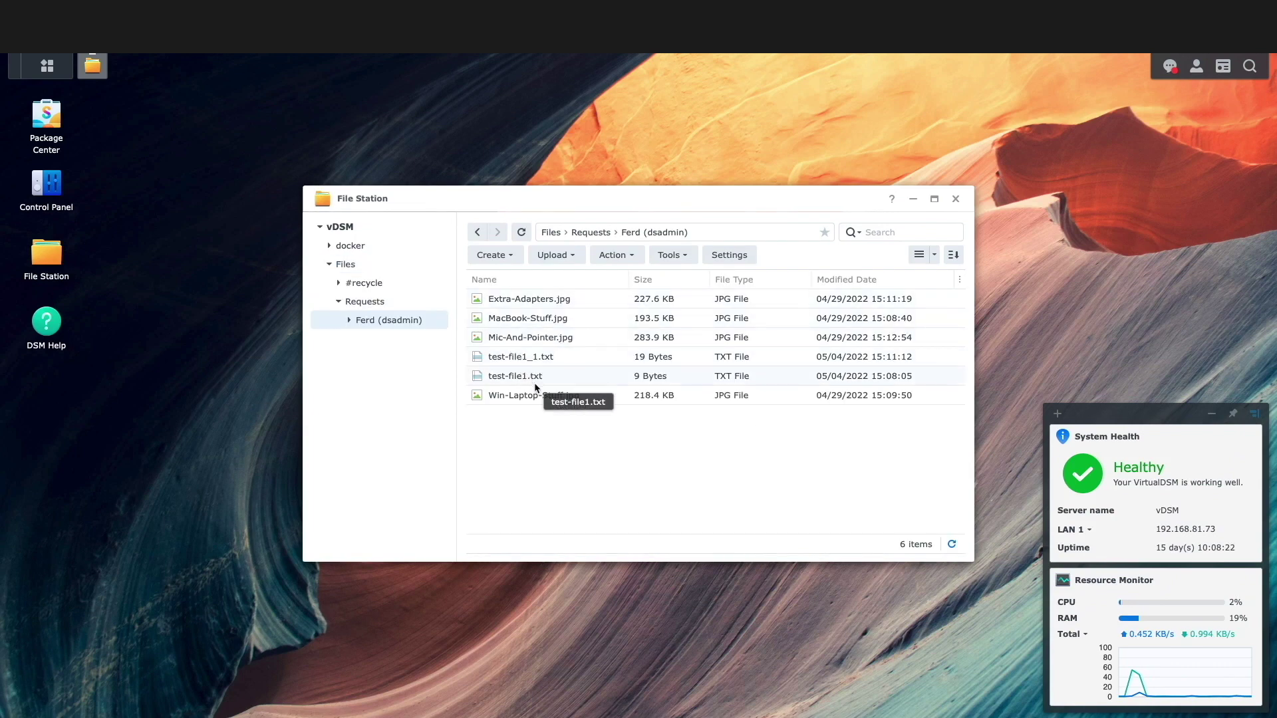